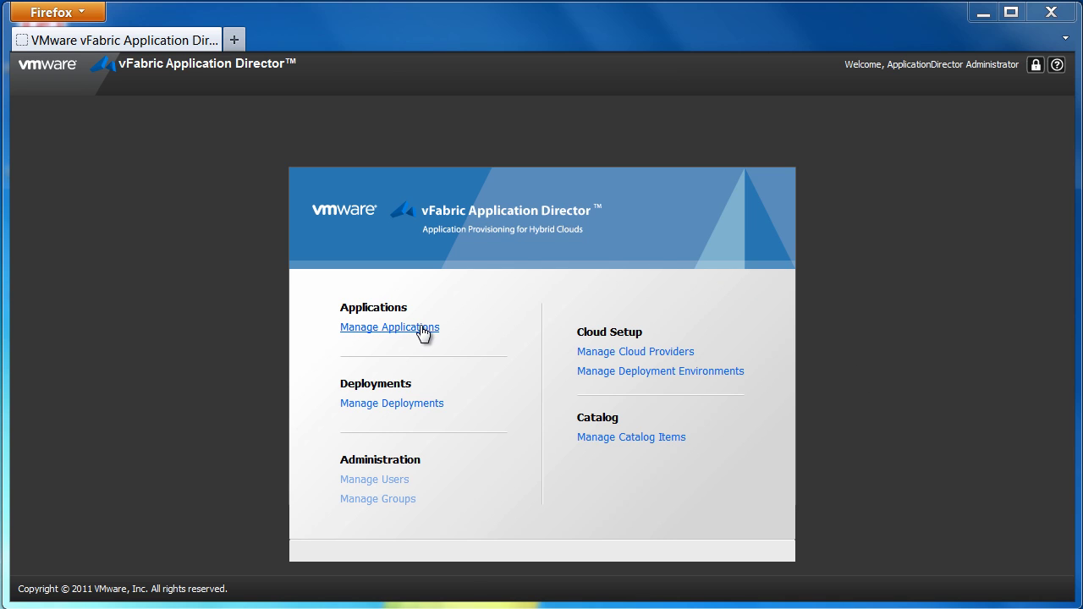
- Open the Manage Applications list to see the 13 existing applications
{"action": "left_click", "coordinate": [426, 327]}
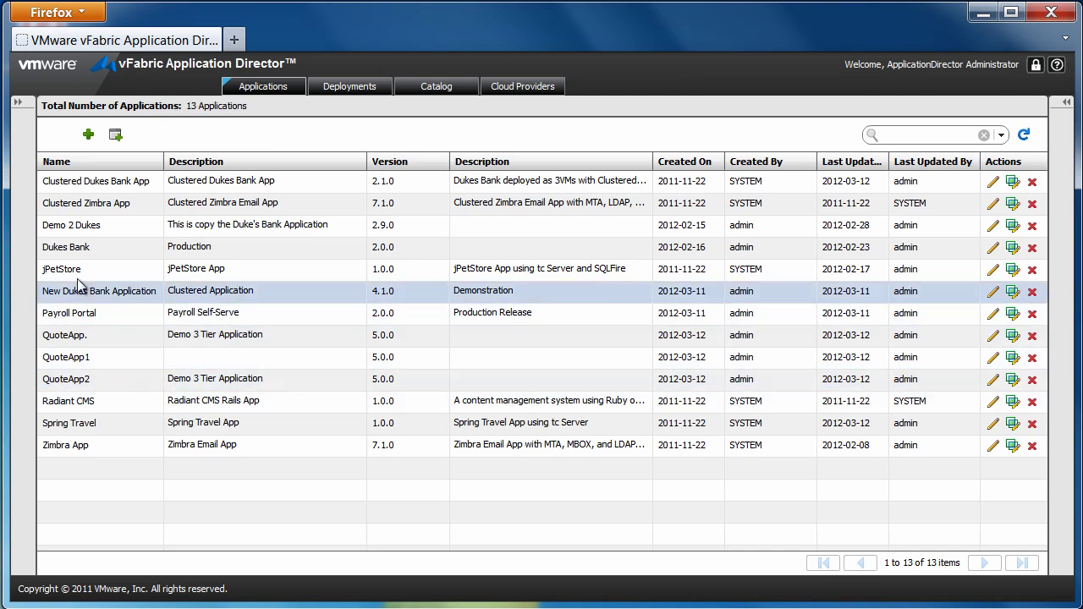
- Create application QuoteApp, version 5.0, described as 'Demo 3 Tier Cluster Application'
{"action": "left_click", "coordinate": [88, 136]}
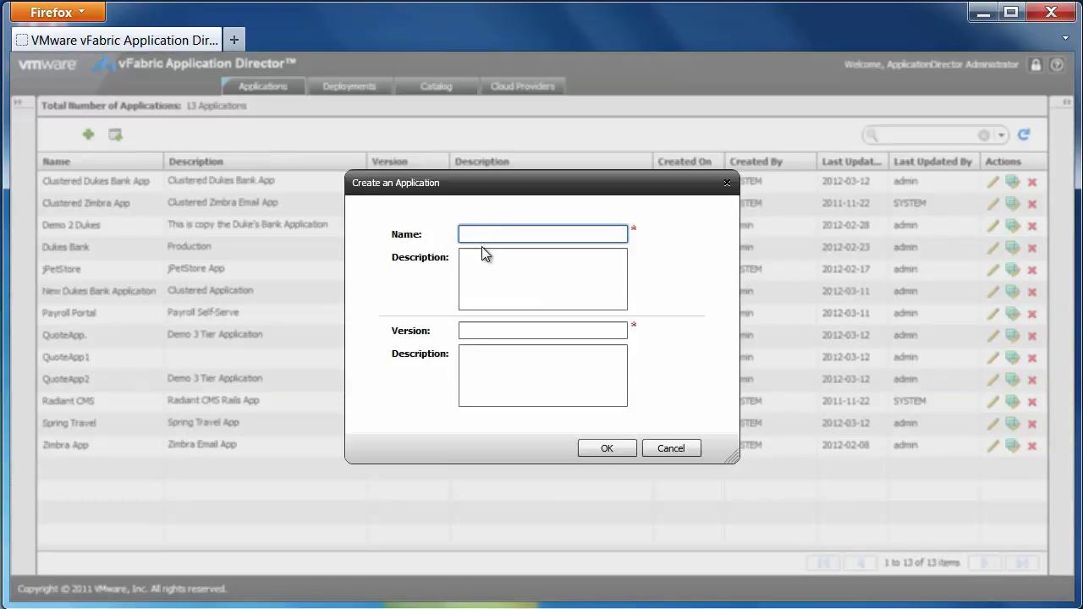
{"action": "type", "text": "QuoteApp"}
{"action": "key", "text": "Tab"}
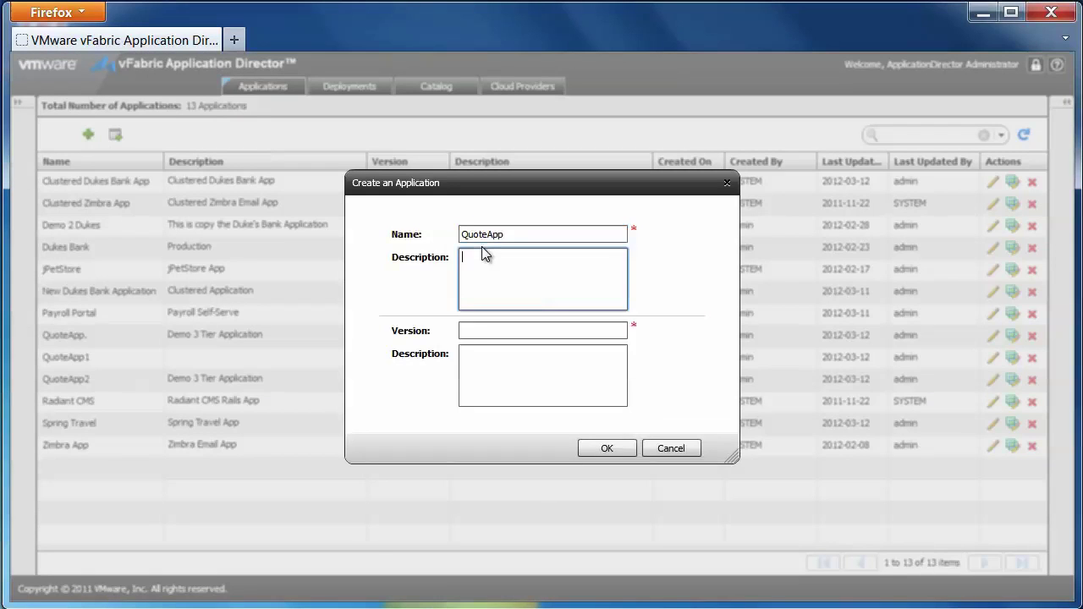
{"action": "type", "text": "Demo 3 Tier Cluster Application"}
{"action": "key", "text": "Tab"}
{"action": "type", "text": "5.0"}
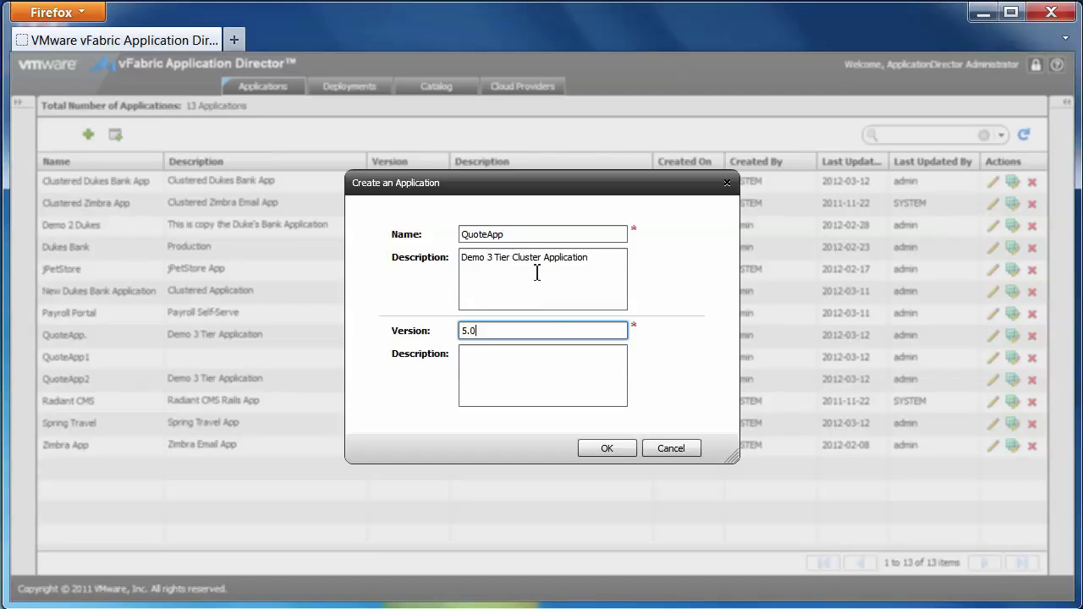
{"action": "left_click", "coordinate": [600, 446]}
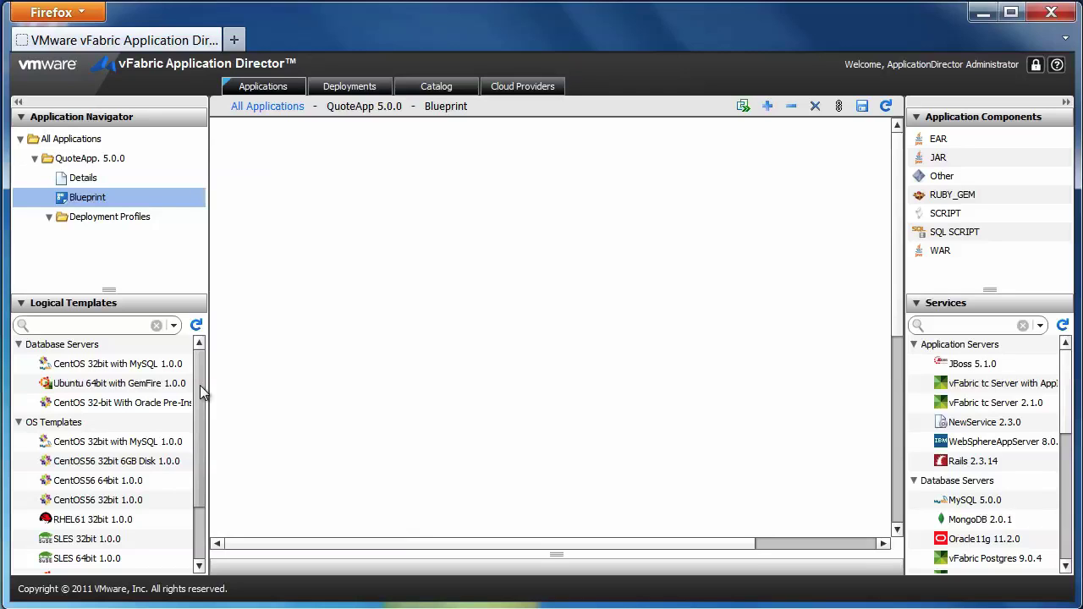
- Drag a CentOS56 32bit 1.0.0 template node onto the QuoteApp blueprint canvas
{"action": "mouse_move", "coordinate": [203, 392]}
{"action": "left_mouse_down"}
{"action": "mouse_move", "coordinate": [199, 454]}
{"action": "mouse_move", "coordinate": [212, 380]}
{"action": "left_mouse_up"}
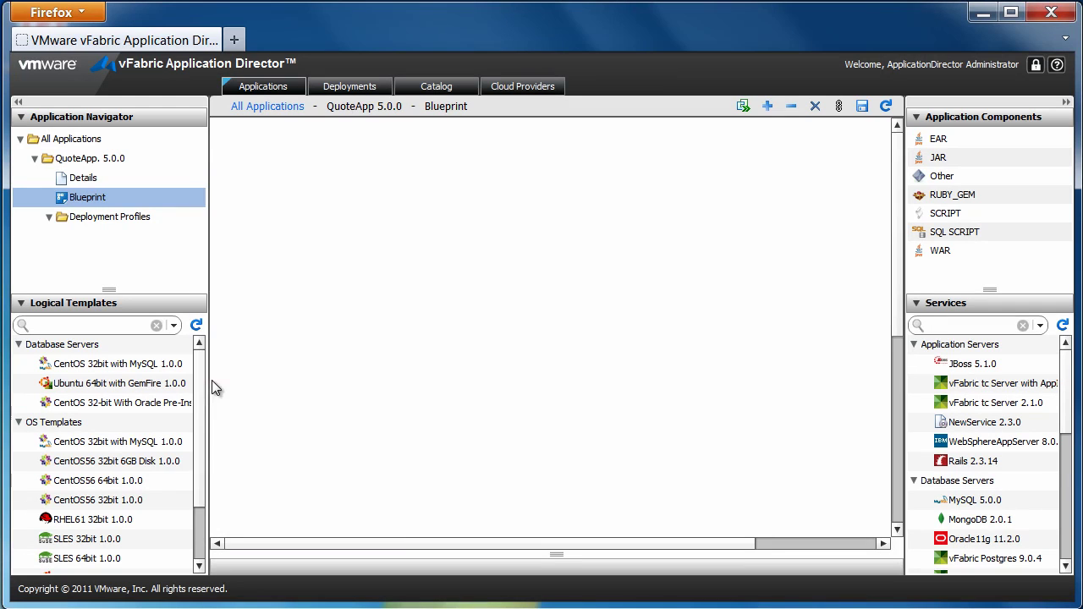
{"action": "left_click_drag", "start_coordinate": [1069, 391], "coordinate": [1045, 408]}
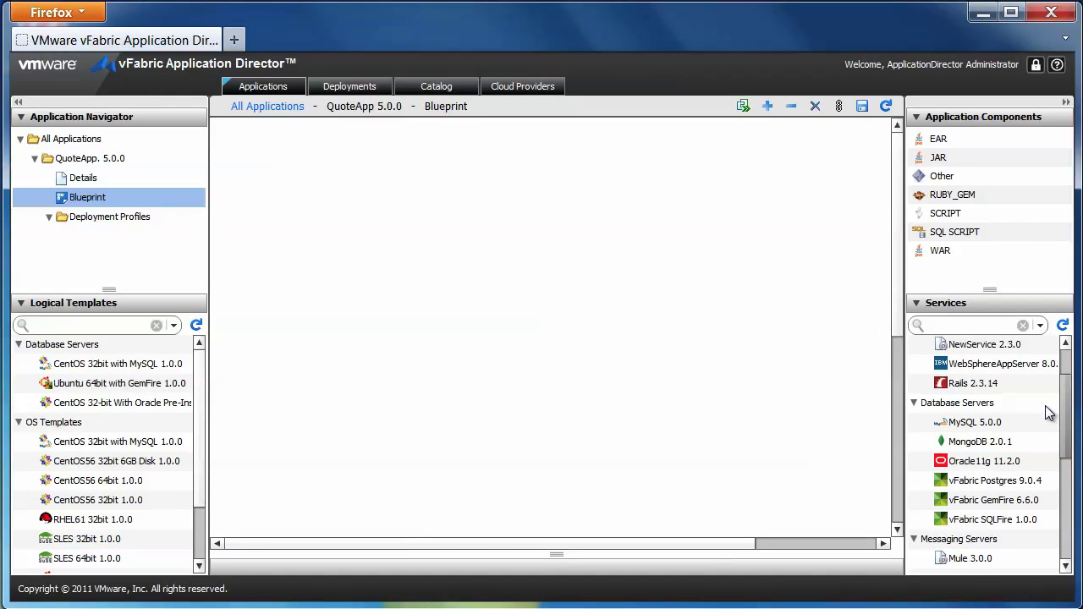
{"action": "scroll", "coordinate": [1045, 406], "scroll_direction": "up", "scroll_amount": 1}
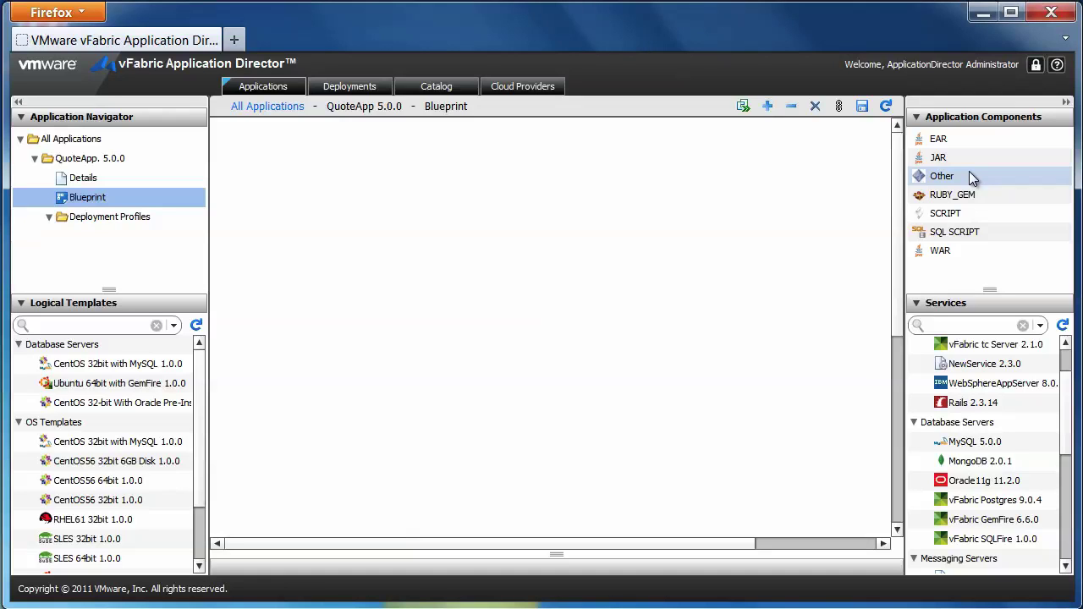
{"action": "left_click_drag", "start_coordinate": [135, 500], "coordinate": [297, 242]}
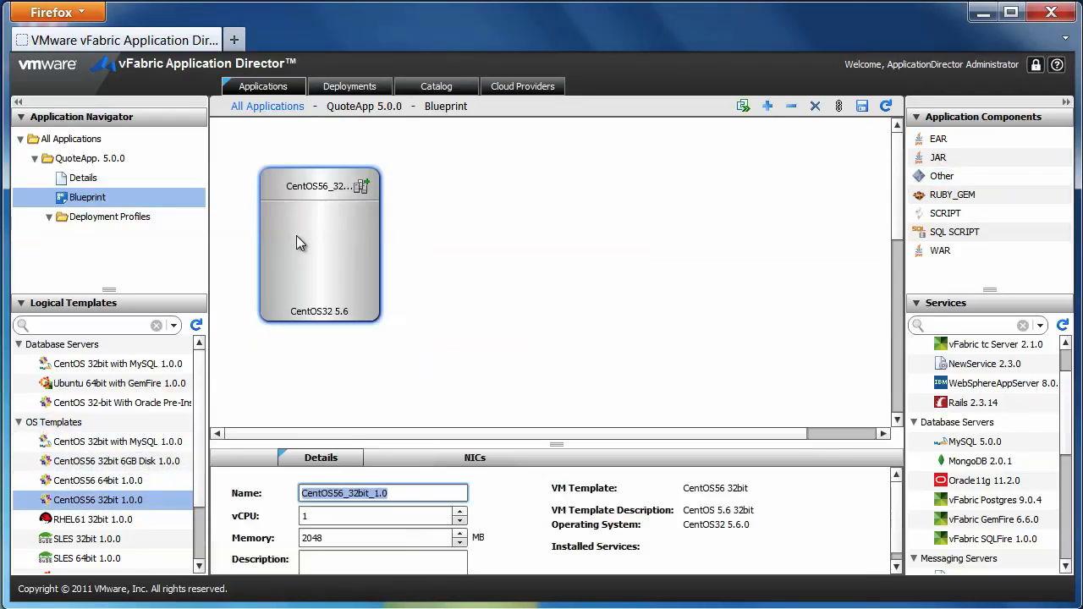
- Name the first node WebTier and add a second CentOS56 node named AppTier
{"action": "type", "text": "WebTier"}
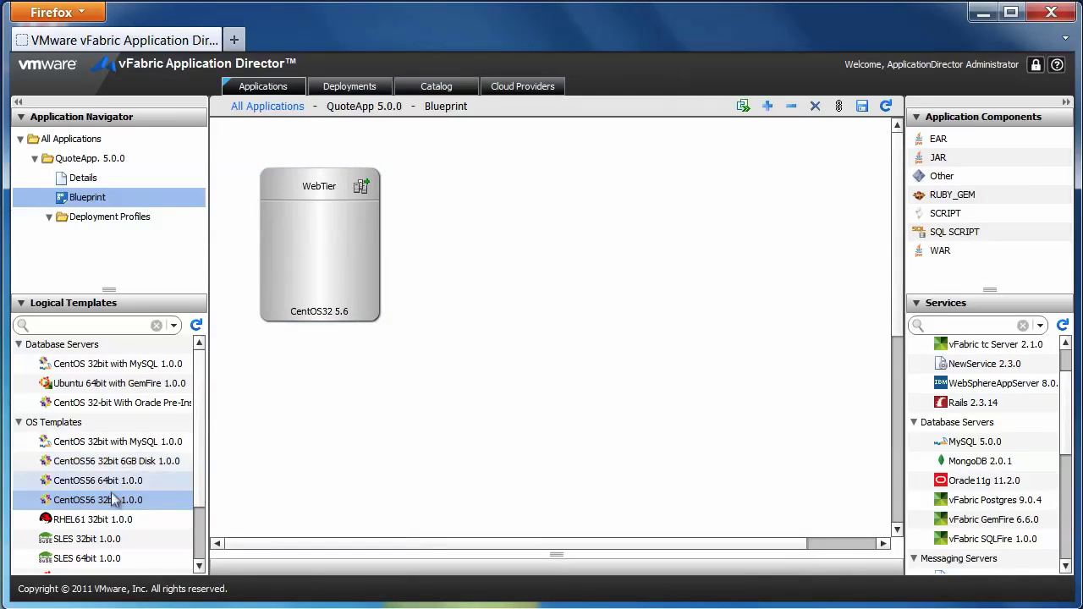
{"action": "left_click_drag", "start_coordinate": [110, 497], "coordinate": [429, 218]}
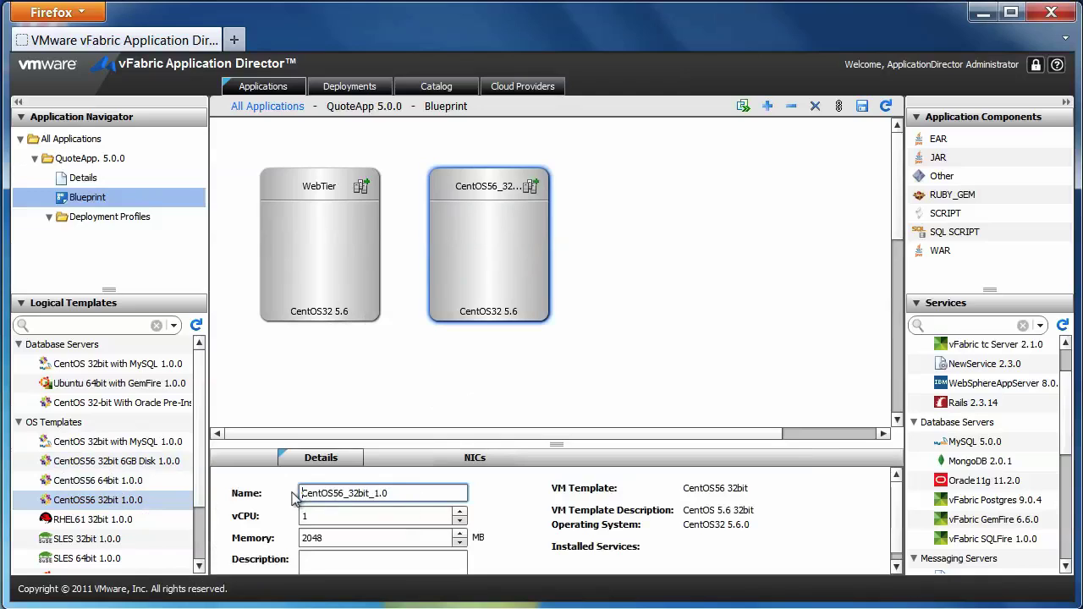
{"action": "left_click_drag", "start_coordinate": [299, 496], "coordinate": [419, 507]}
{"action": "type", "text": "AppTier"}
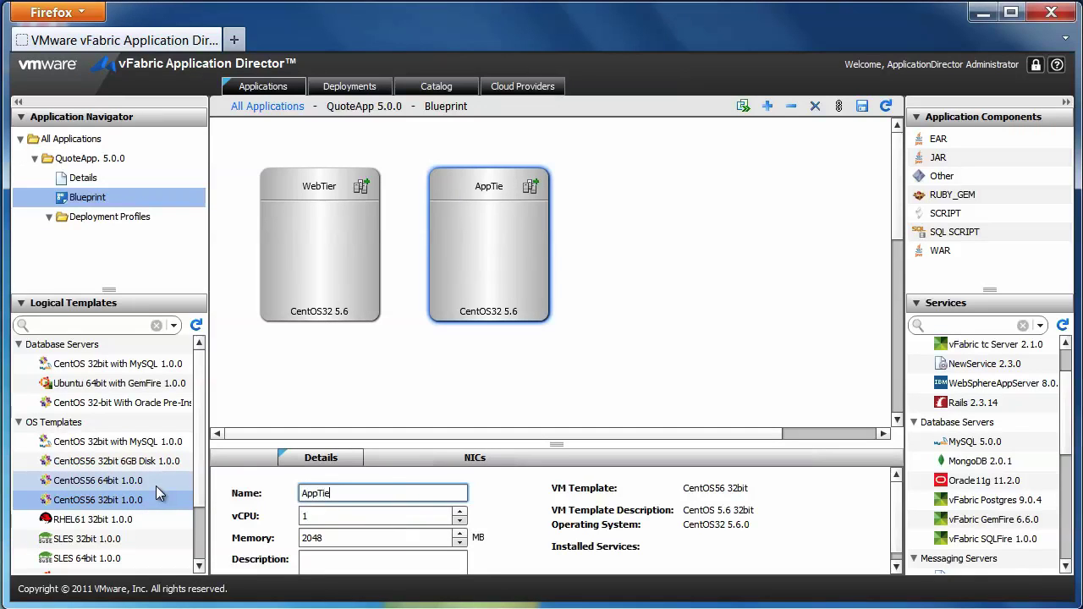
{"action": "left_click", "coordinate": [435, 428]}
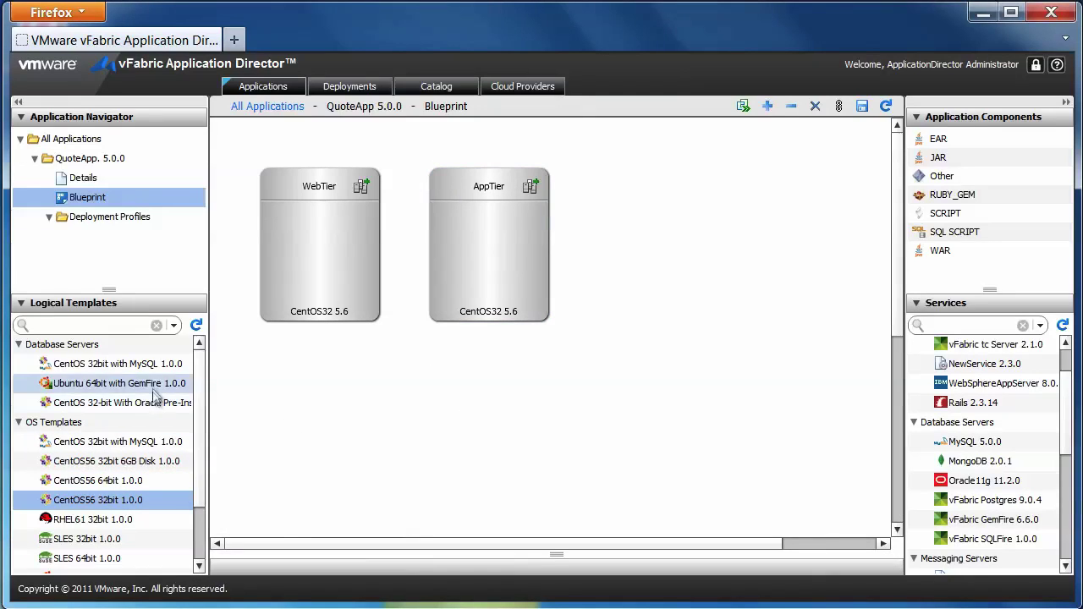
- Add a CentOS 32bit with MySQL node named DBTier, its service renamed QuoteDB
{"action": "left_click_drag", "start_coordinate": [155, 371], "coordinate": [708, 245]}
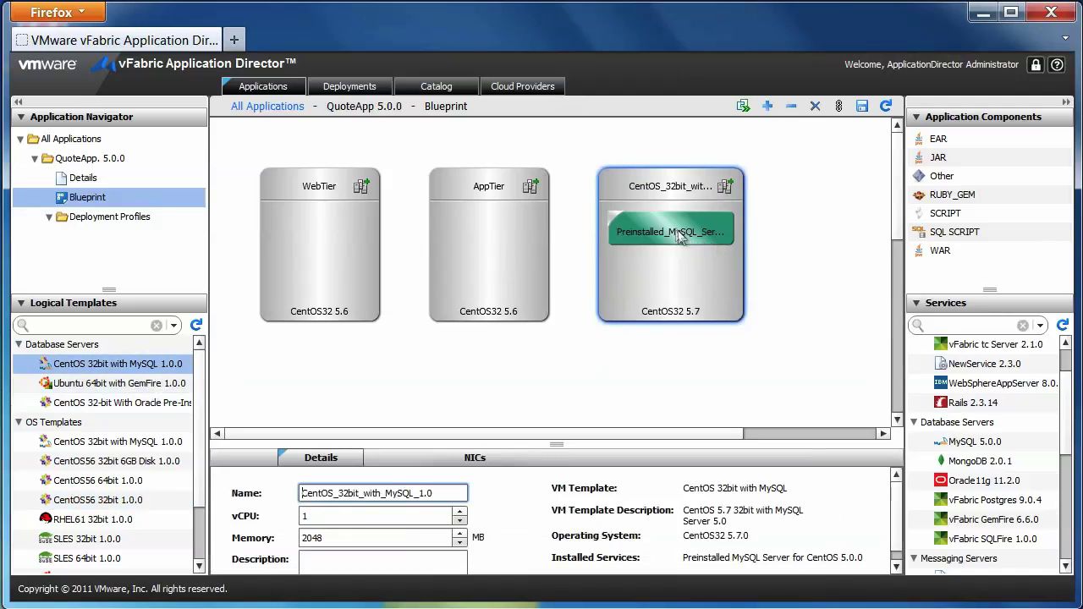
{"action": "left_click", "coordinate": [709, 245]}
{"action": "left_click", "coordinate": [321, 458]}
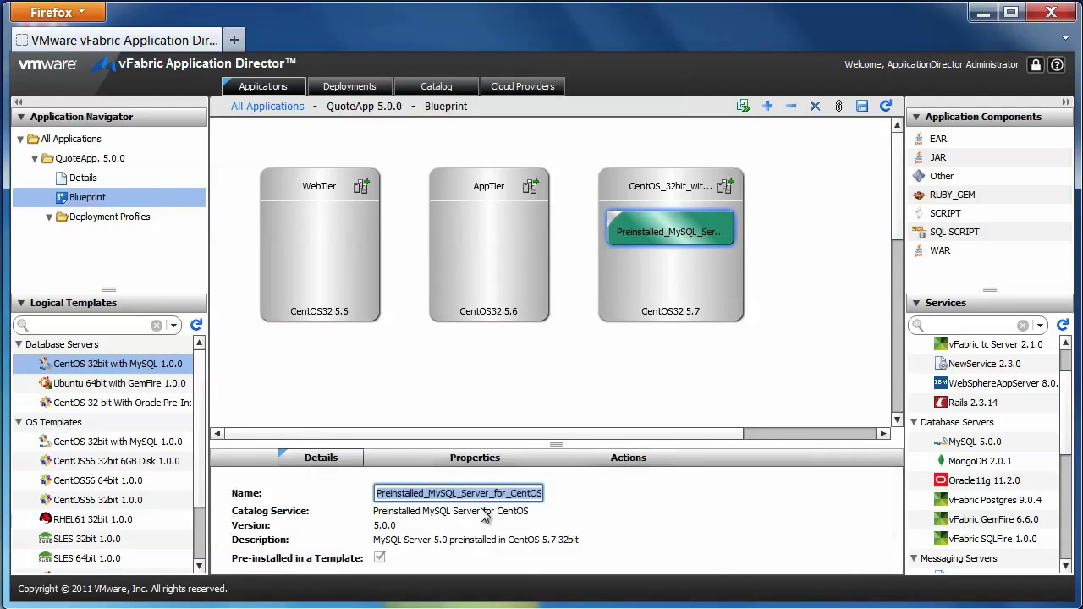
{"action": "type", "text": "QuoteDB"}
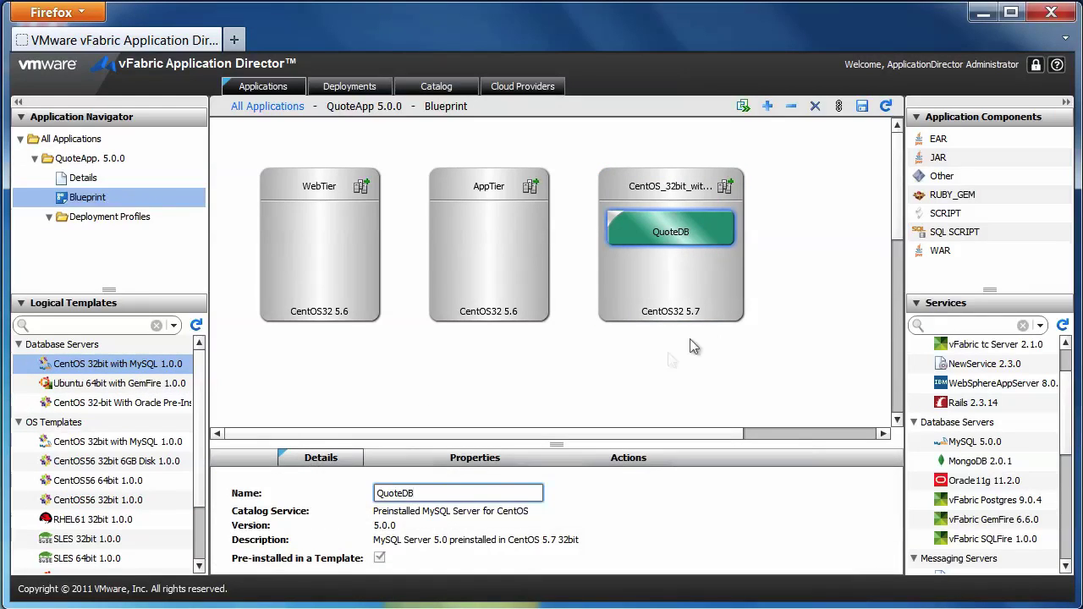
{"action": "left_click", "coordinate": [826, 316]}
{"action": "left_click", "coordinate": [682, 198]}
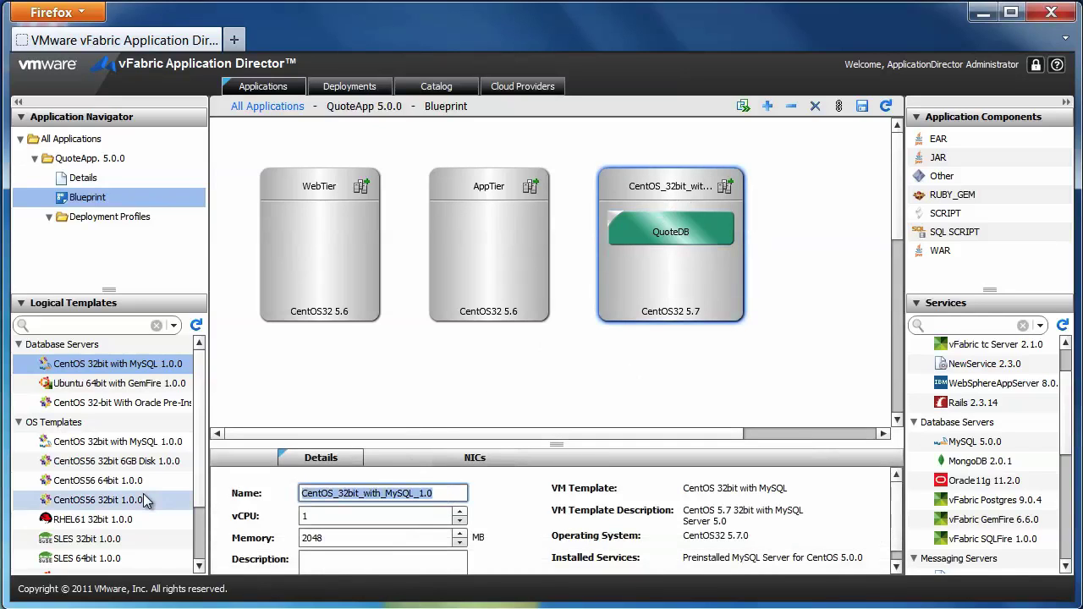
{"action": "type", "text": "DBTier"}
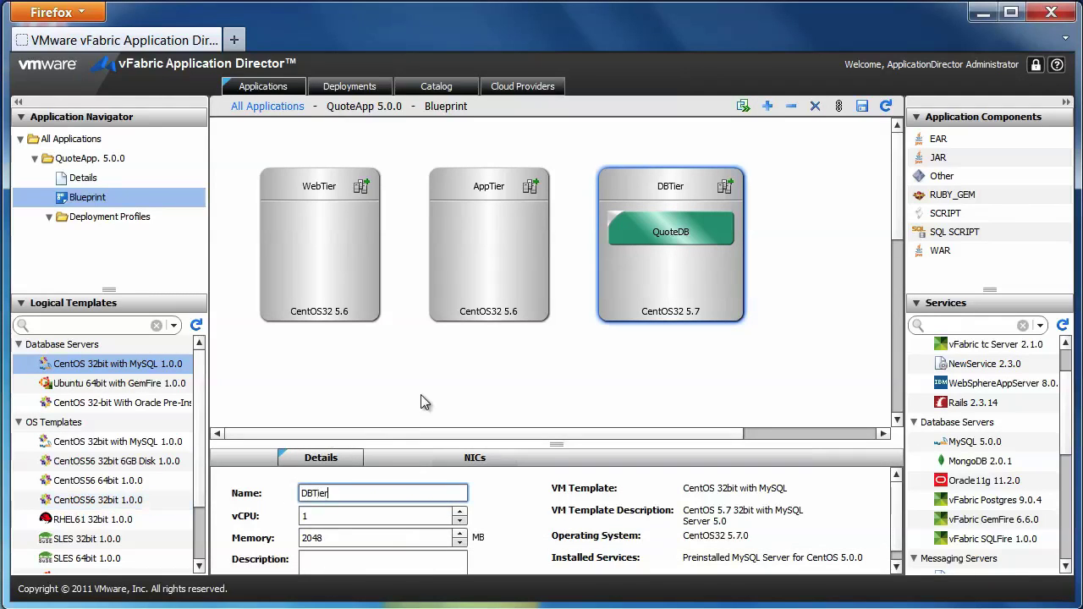
{"action": "left_click", "coordinate": [421, 394]}
{"action": "left_click_drag", "start_coordinate": [1065, 428], "coordinate": [1065, 548]}
- Add Apache 2.2.0 to WebTier and rename it Apache_LB
{"action": "left_click_drag", "start_coordinate": [973, 442], "coordinate": [288, 246]}
{"action": "left_click", "coordinate": [315, 244]}
{"action": "left_click", "coordinate": [436, 492]}
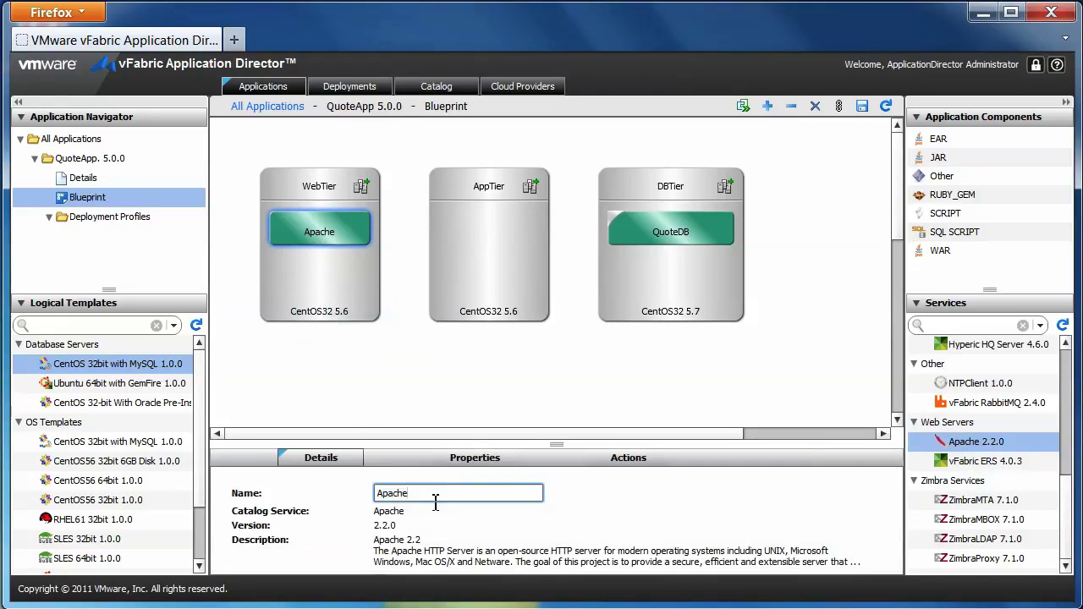
{"action": "type", "text": "_LB"}
{"action": "left_click", "coordinate": [462, 403]}
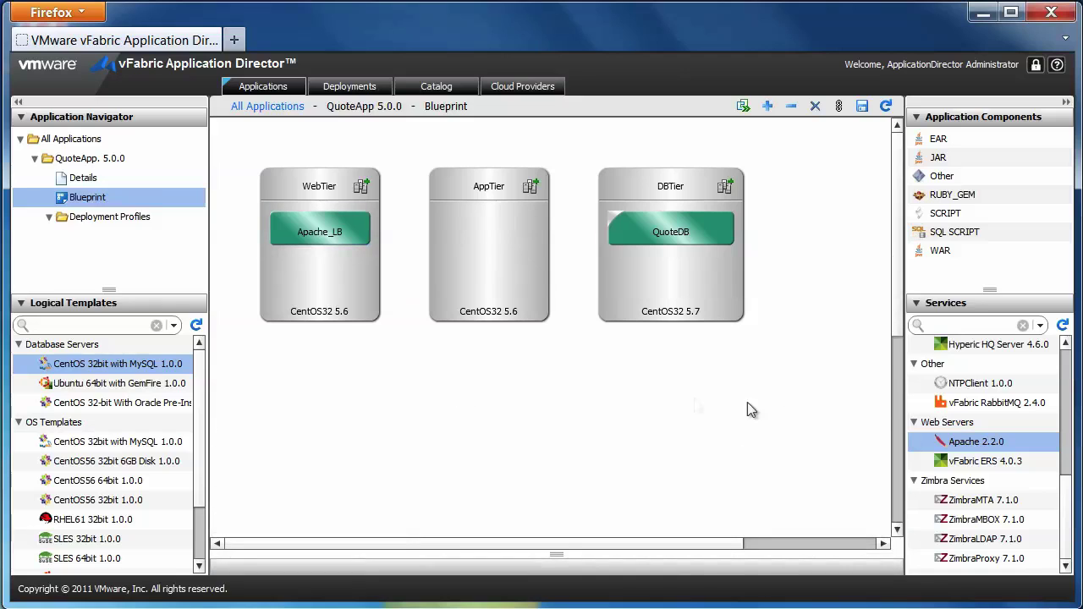
- Add a vFabric tc Server 2.1.0 service named QuoteApp1 to AppTier
{"action": "scroll", "coordinate": [1071, 503], "scroll_direction": "up", "scroll_amount": 5}
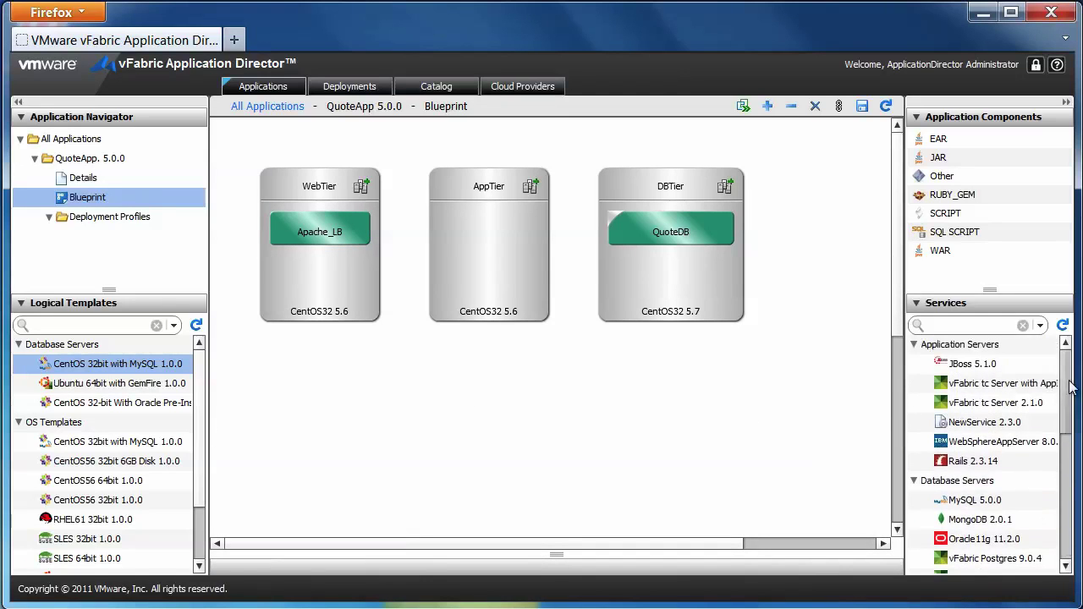
{"action": "left_click_drag", "start_coordinate": [1030, 400], "coordinate": [457, 254]}
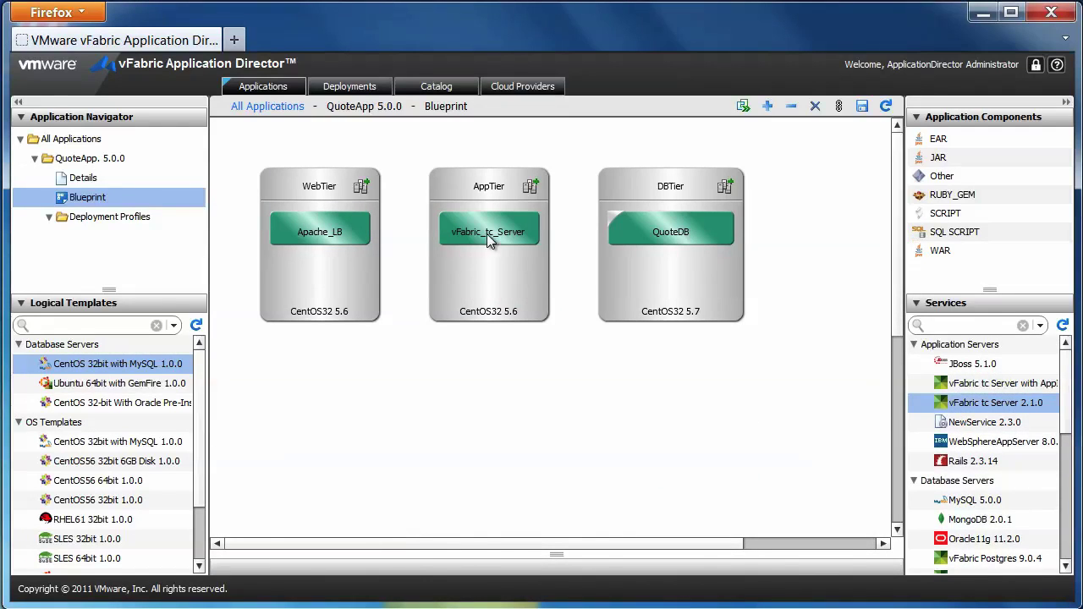
{"action": "left_click", "coordinate": [486, 234]}
{"action": "type", "text": "Q"}
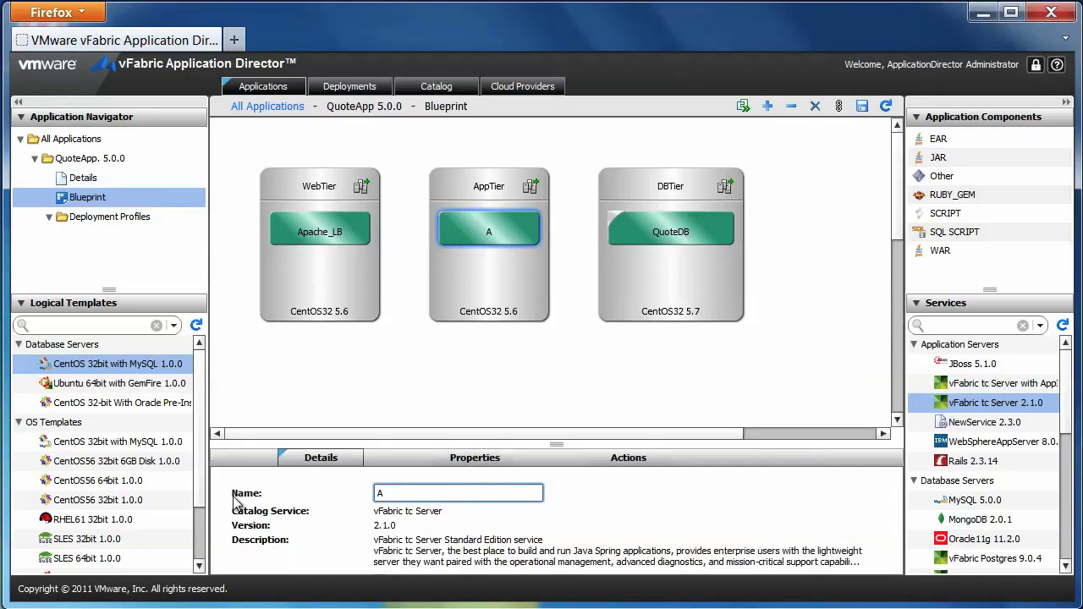
{"action": "type", "text": "uoteApp1"}
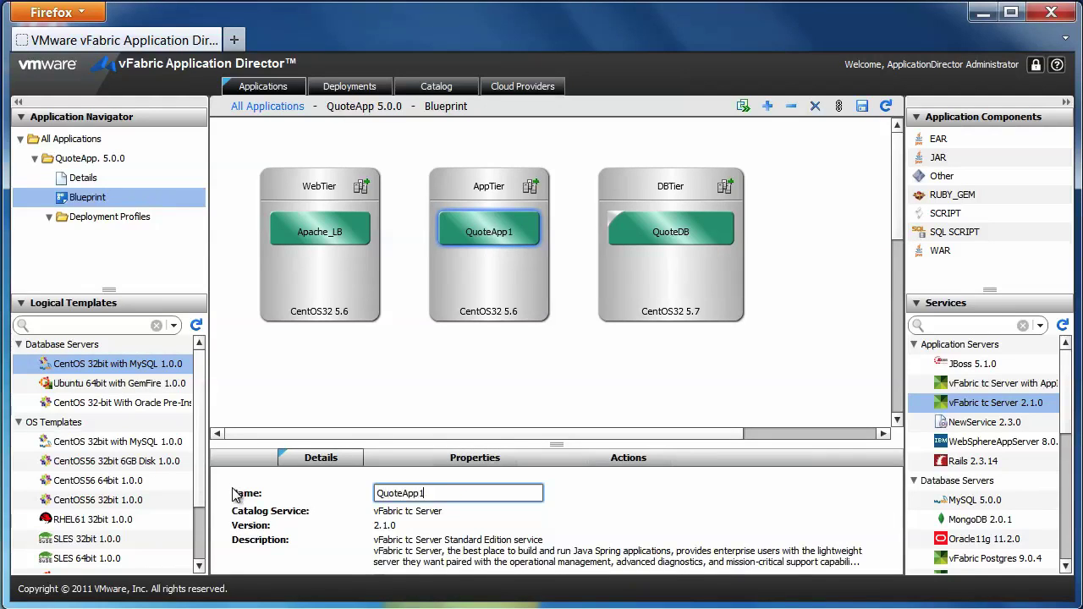
{"action": "left_click", "coordinate": [347, 425]}
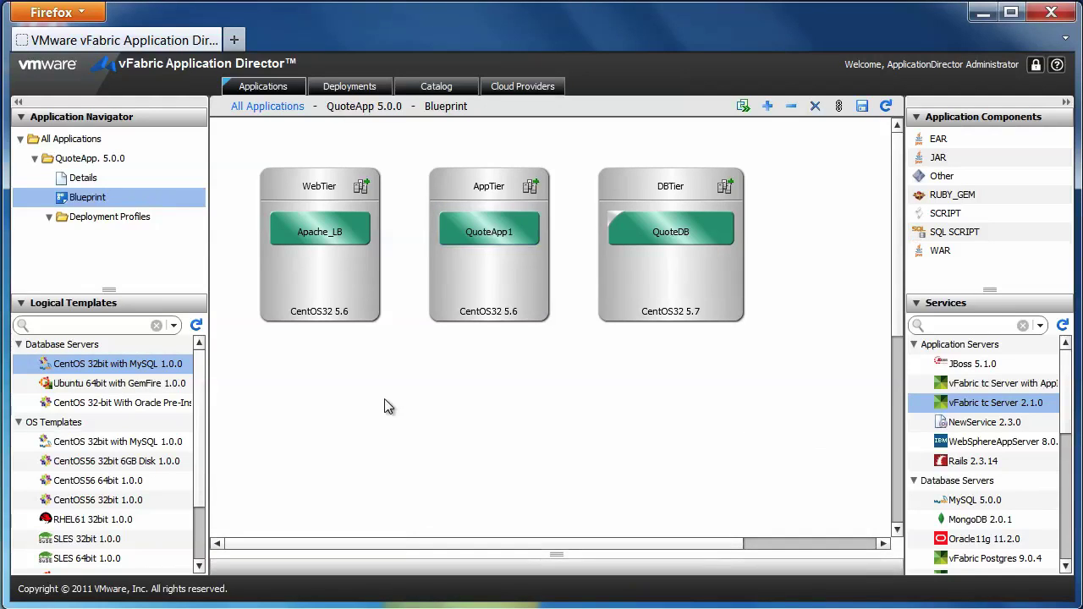
- Set the AppTier node's cluster size to 2
{"action": "left_click", "coordinate": [531, 187]}
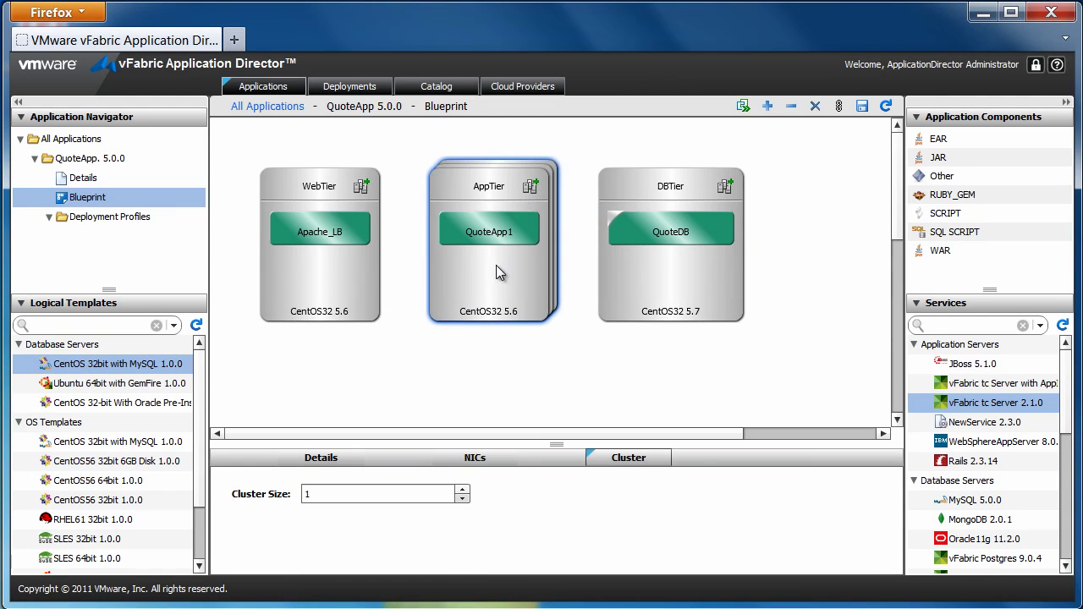
{"action": "left_click", "coordinate": [463, 490]}
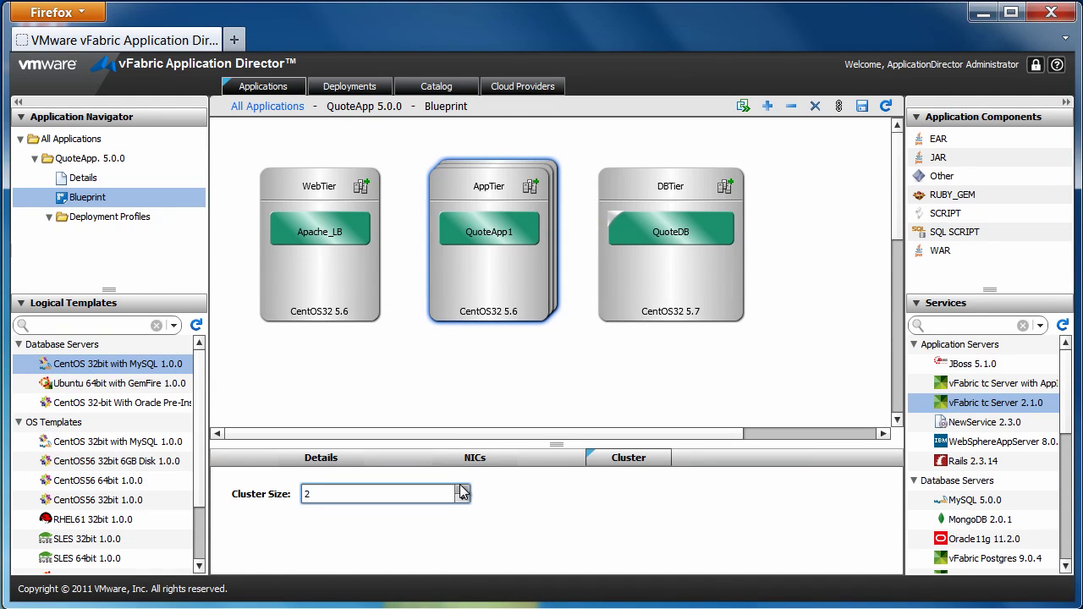
{"action": "left_click", "coordinate": [519, 383]}
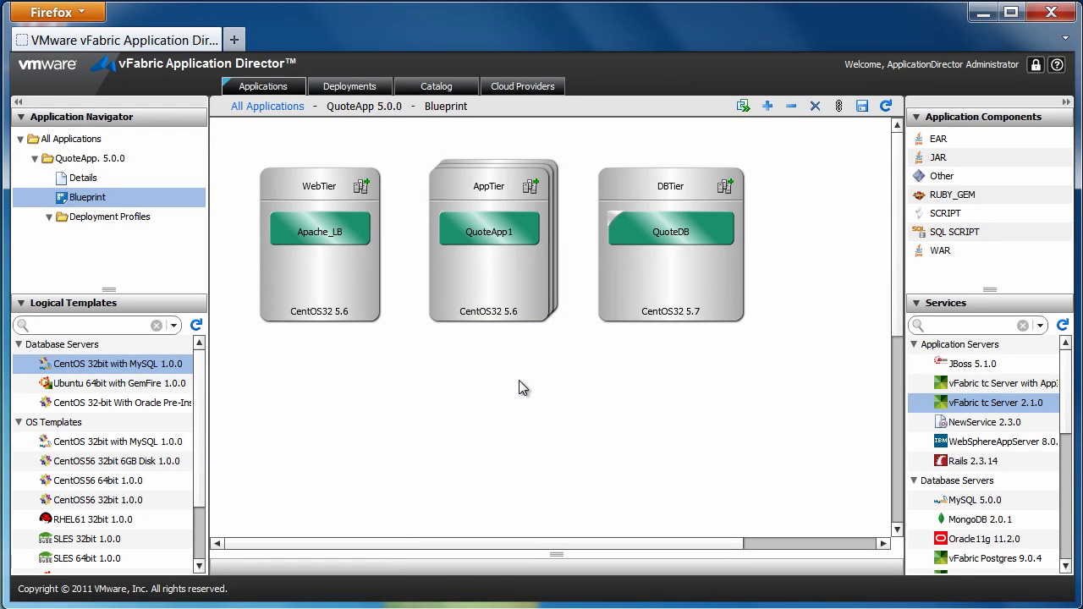
- Review QuoteApp1's properties and read its INSTALL lifecycle script
{"action": "left_click", "coordinate": [508, 232]}
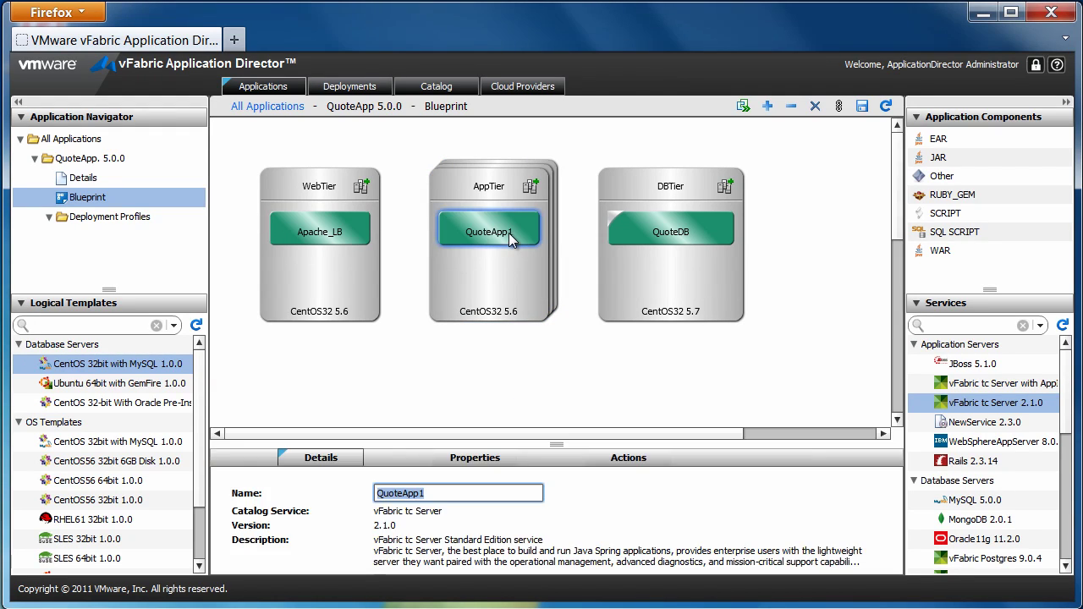
{"action": "left_click", "coordinate": [478, 456]}
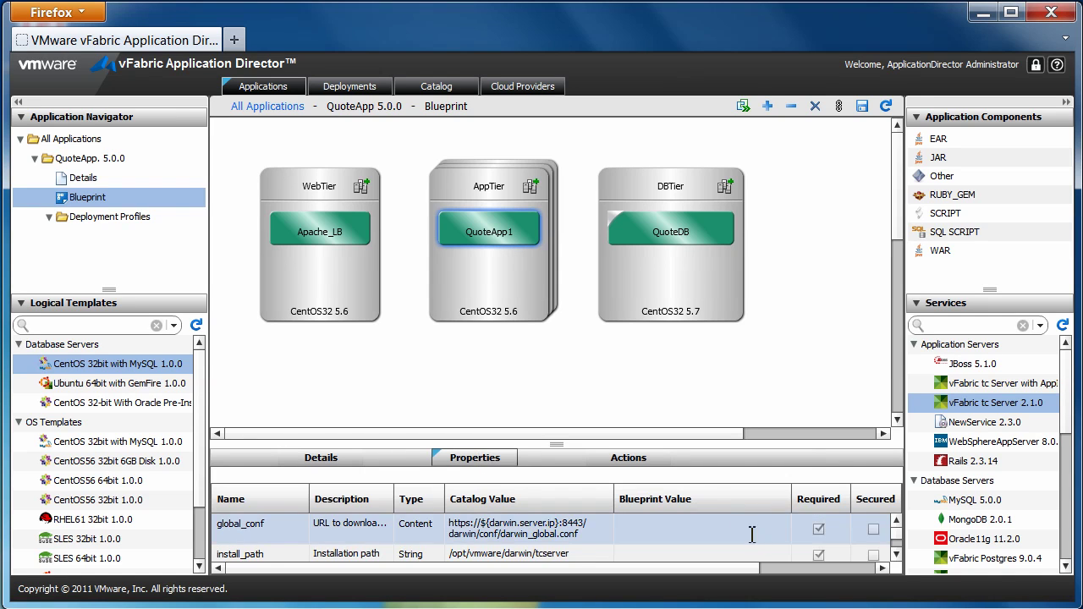
{"action": "left_click", "coordinate": [645, 455]}
{"action": "left_click", "coordinate": [599, 496]}
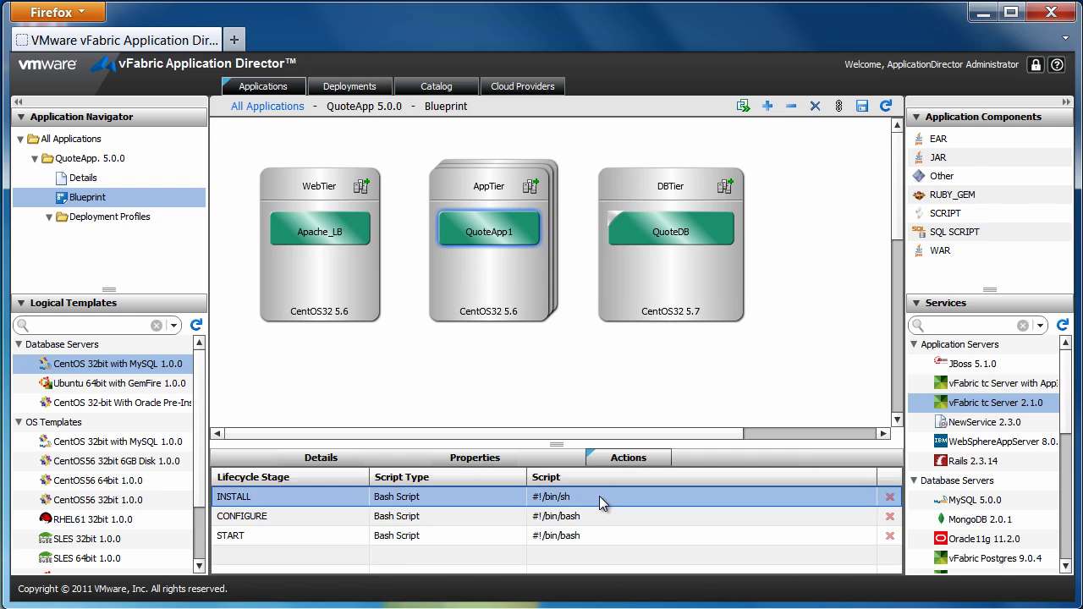
{"action": "left_click", "coordinate": [600, 496]}
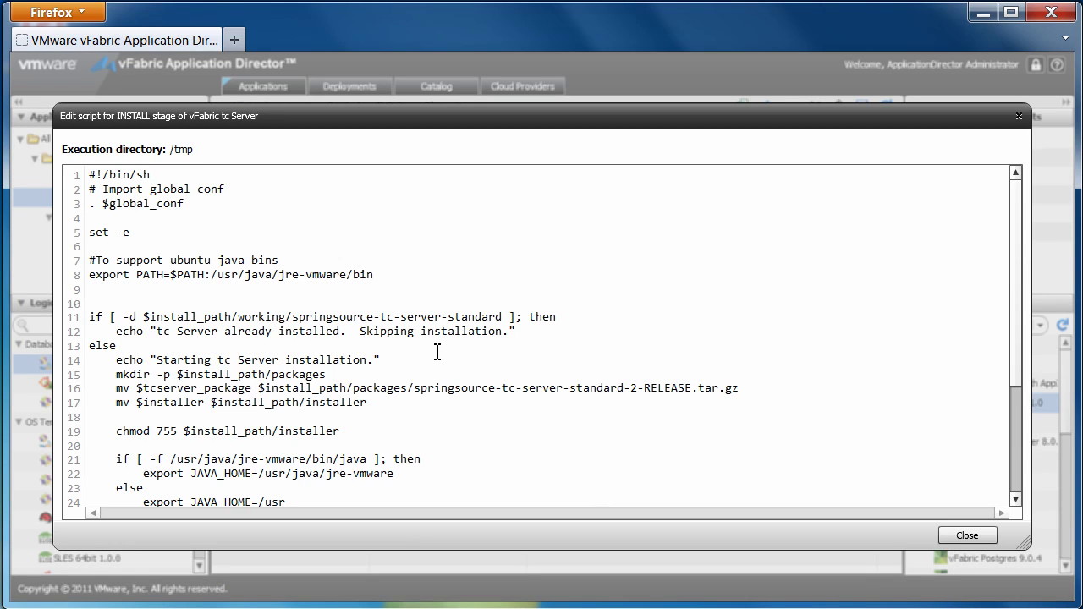
{"action": "left_click", "coordinate": [962, 535]}
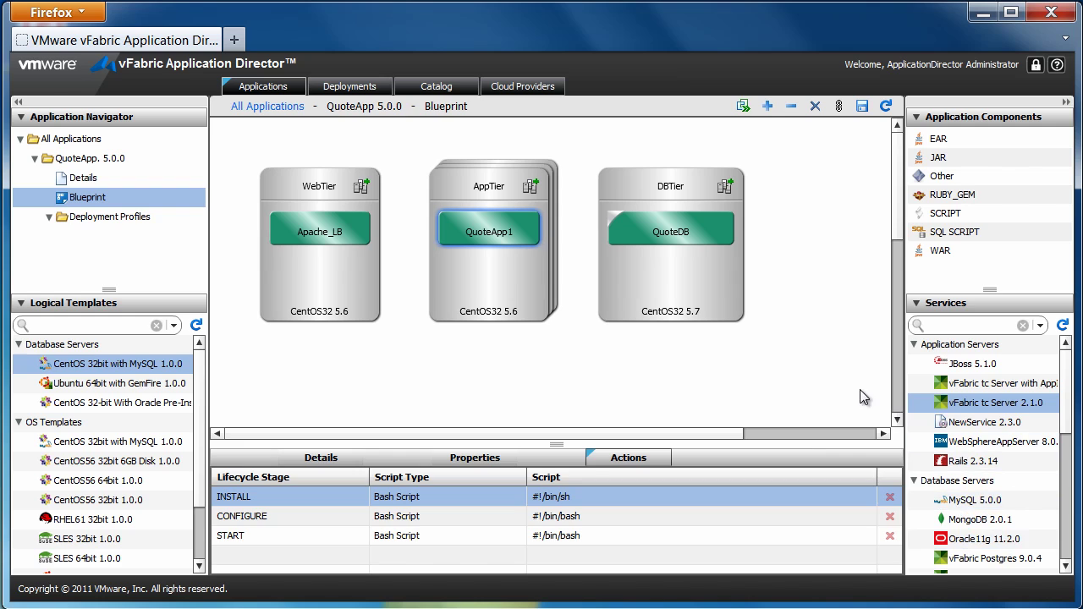
{"action": "left_click", "coordinate": [845, 380]}
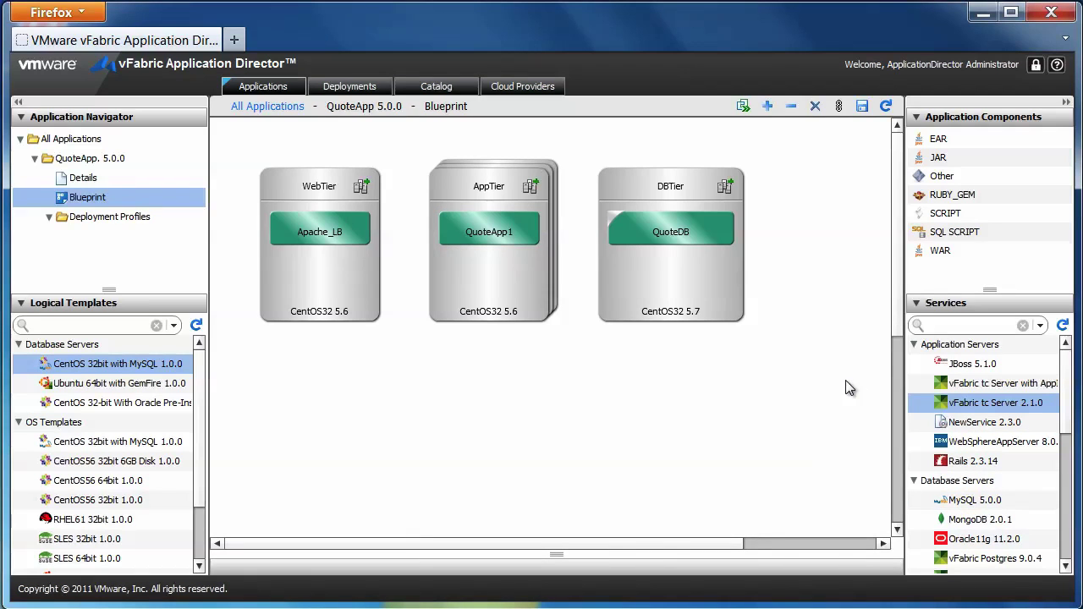
- Add a WAR component to QuoteApp1 in AppTier and rename it QuoteWAR
{"action": "left_click_drag", "start_coordinate": [939, 252], "coordinate": [450, 224]}
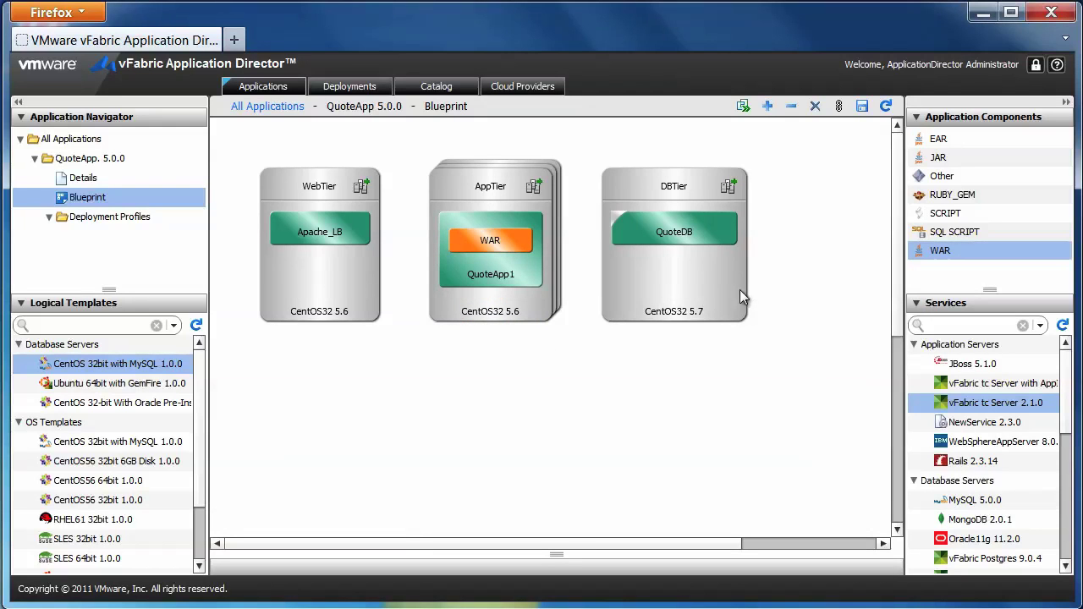
{"action": "left_click", "coordinate": [525, 242]}
{"action": "left_click", "coordinate": [321, 458]}
{"action": "left_click", "coordinate": [352, 496]}
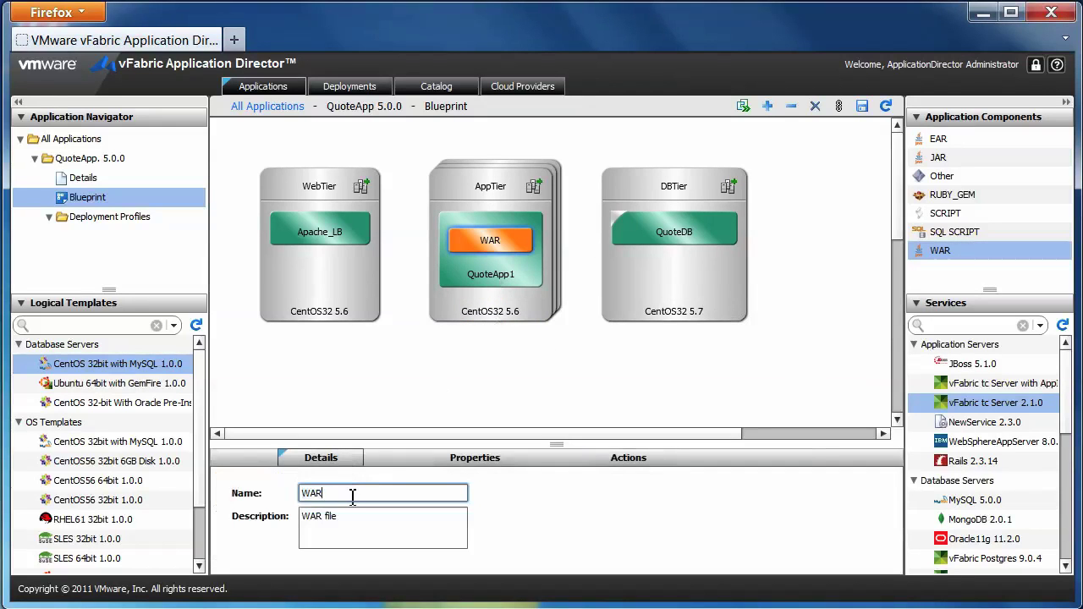
{"action": "key", "text": "BackSpace"}
{"action": "key", "text": "BackSpace"}
{"action": "key", "text": "BackSpace"}
{"action": "type", "text": "QuoteWAR"}
- Add a SQL script component named ConfigureQuoteDB to the QuoteDB service on DBTier
{"action": "left_click", "coordinate": [496, 399]}
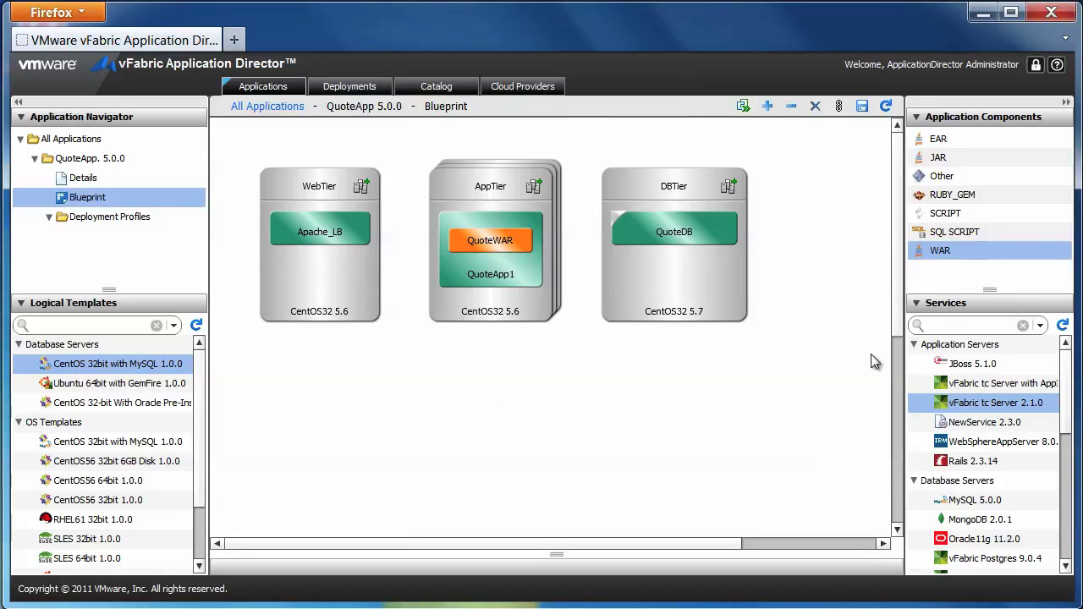
{"action": "left_click", "coordinate": [955, 232]}
{"action": "left_click_drag", "start_coordinate": [987, 233], "coordinate": [662, 243]}
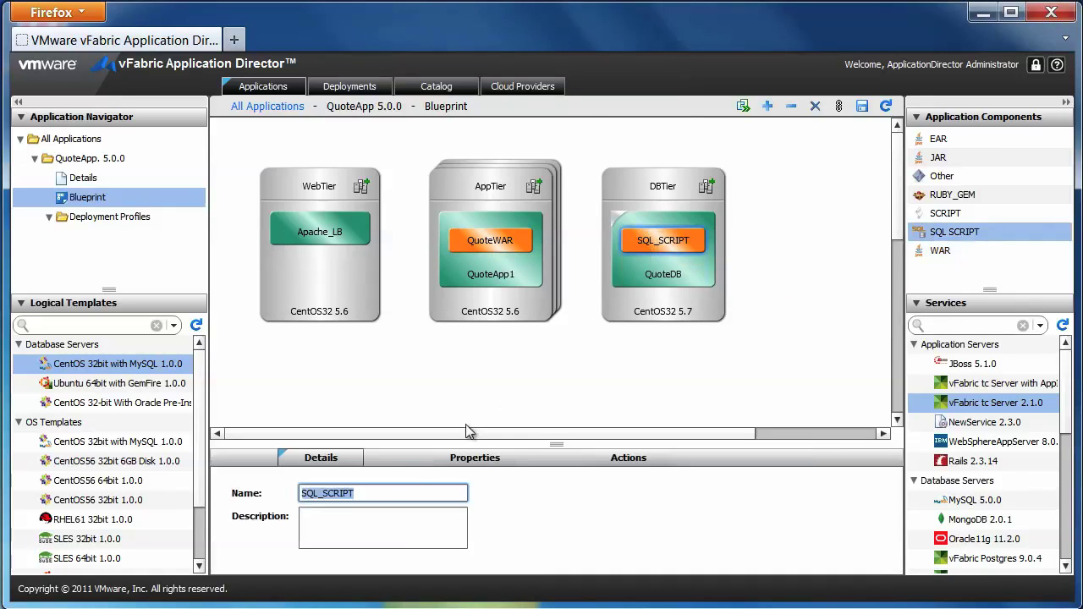
{"action": "left_click", "coordinate": [357, 496]}
{"action": "key", "text": "ctrl+a"}
{"action": "key", "text": "BackSpace"}
{"action": "type", "text": "Con"}
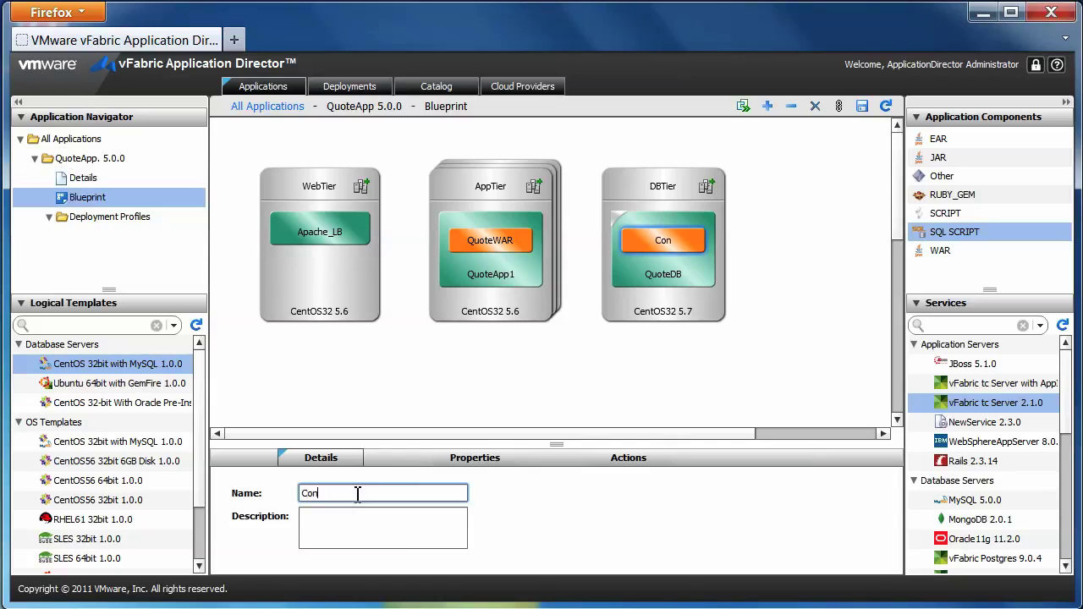
{"action": "type", "text": "figureQuoteDB"}
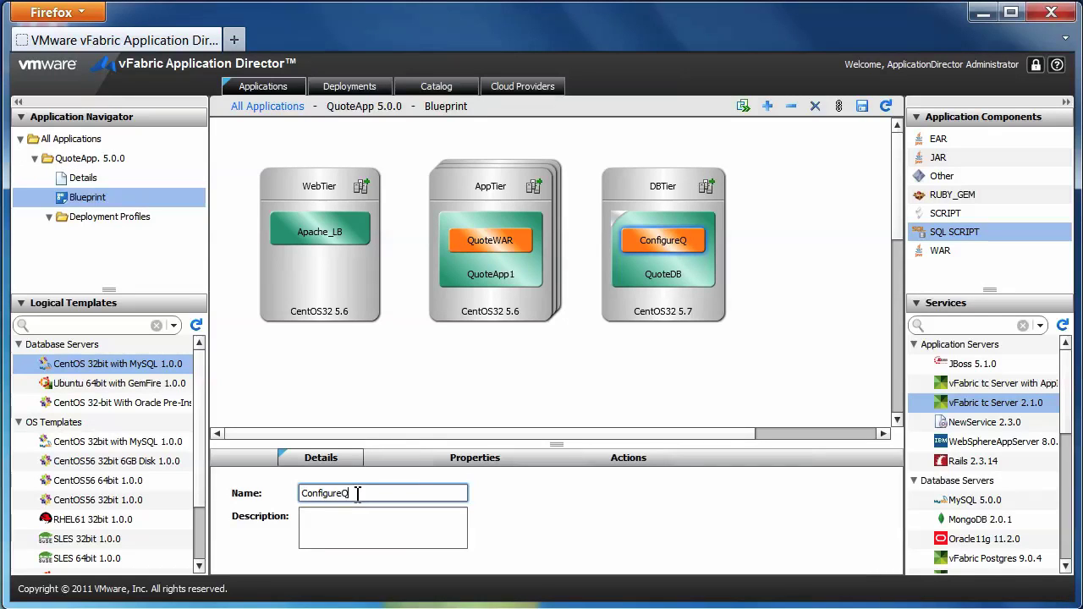
{"action": "left_click", "coordinate": [644, 321]}
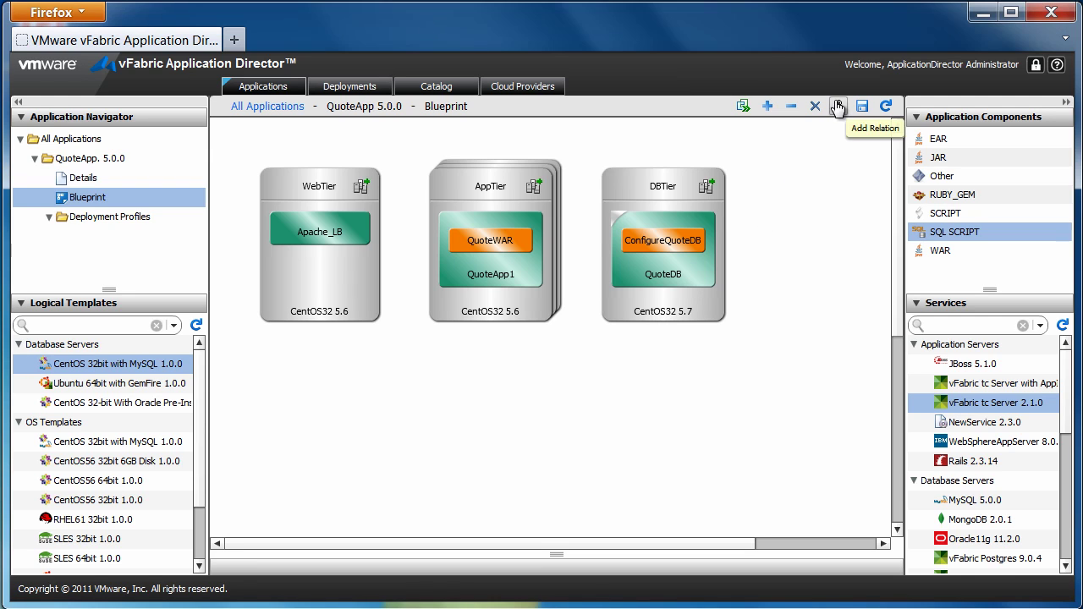
- Make QuoteWAR depend on ConfigureQuoteDB and Apache_LB depend on QuoteWAR
{"action": "left_click", "coordinate": [521, 243]}
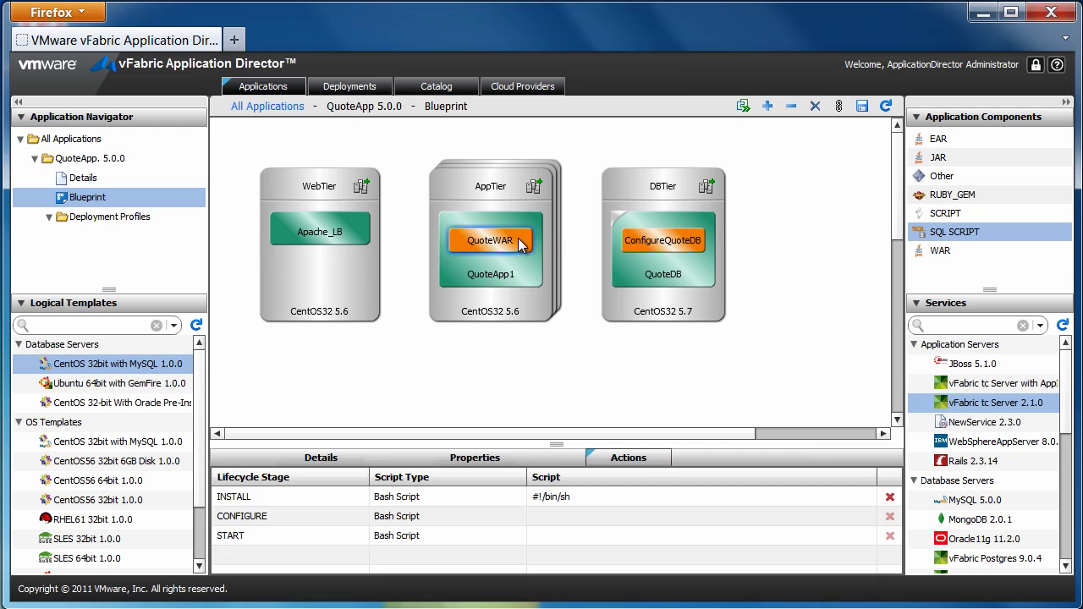
{"action": "left_click_drag", "start_coordinate": [521, 242], "coordinate": [653, 240]}
{"action": "left_click_drag", "start_coordinate": [358, 234], "coordinate": [457, 243]}
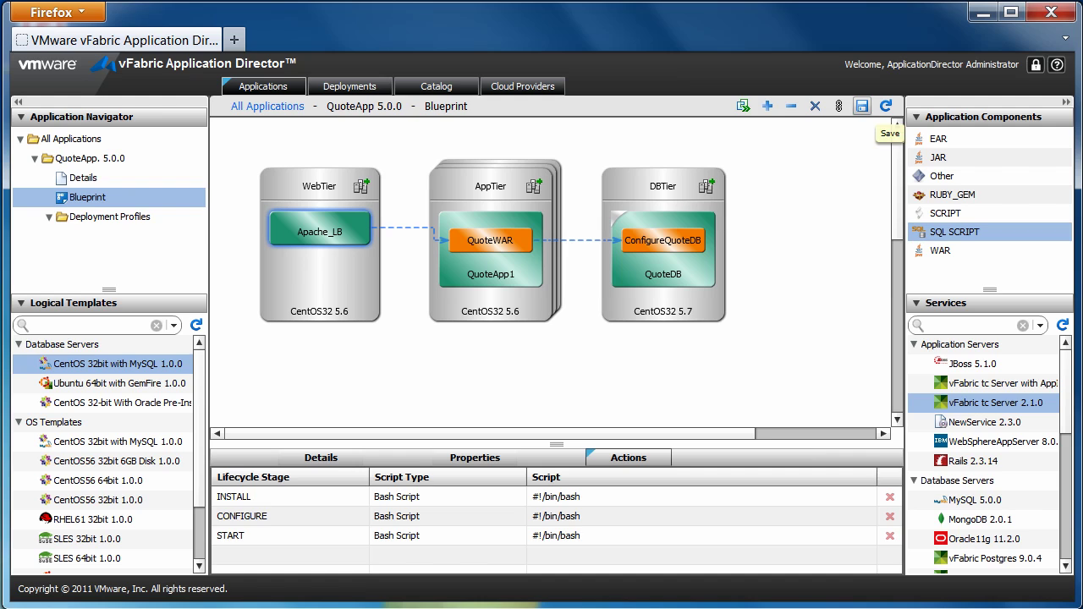
- Save the QuoteApp 5.0.0 blueprint and dismiss the success message
{"action": "left_click", "coordinate": [862, 106]}
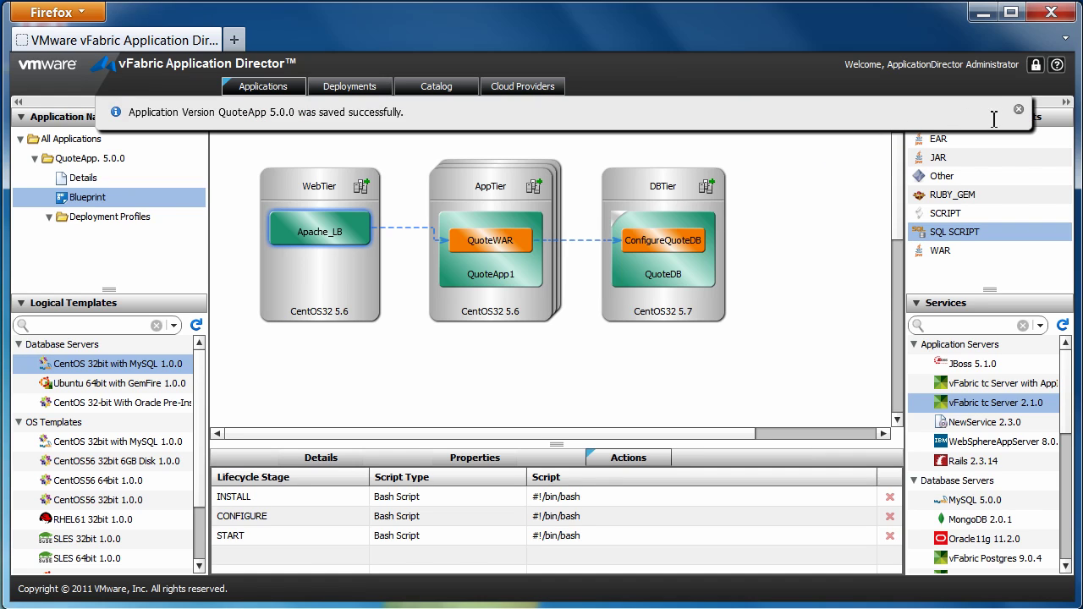
{"action": "left_click", "coordinate": [1018, 109]}
{"action": "left_click", "coordinate": [820, 168]}
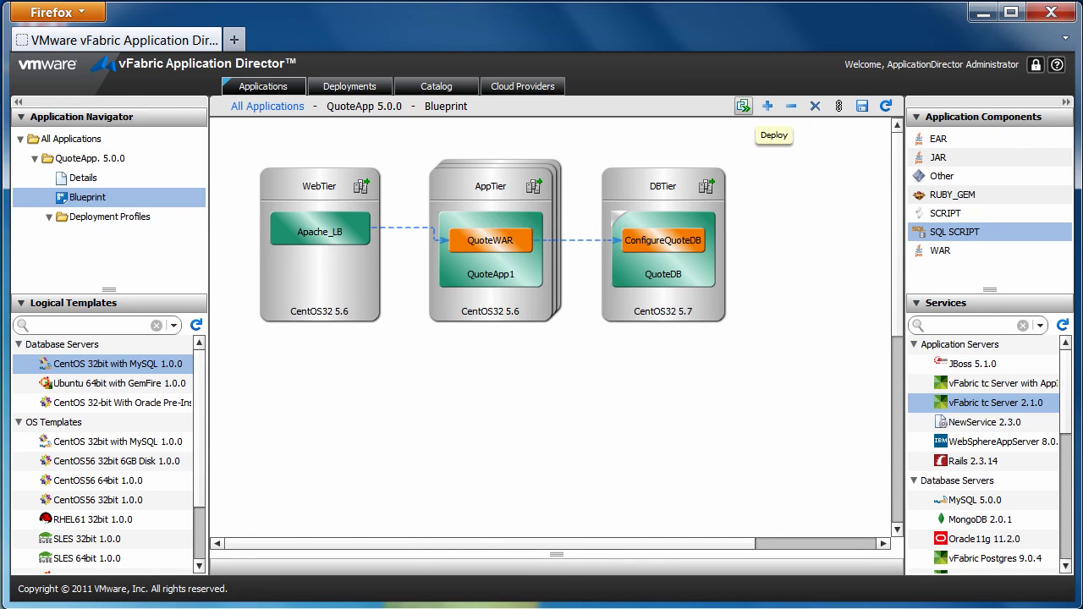
- Deploy QuoteApp 5.0.0 under a new deployment profile named Production
{"action": "left_click", "coordinate": [743, 106]}
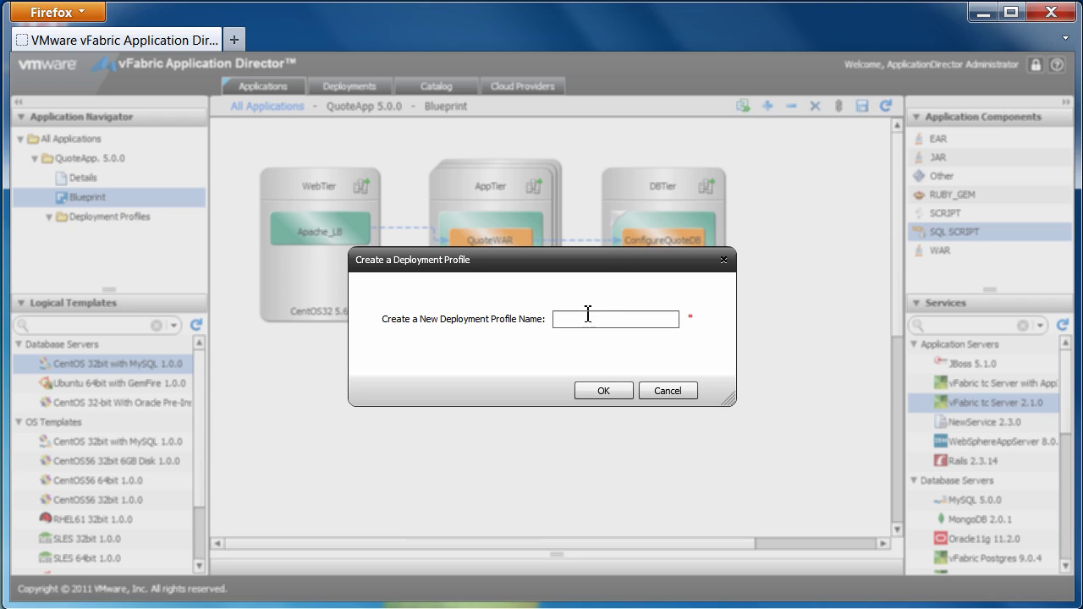
{"action": "left_click", "coordinate": [588, 314]}
{"action": "type", "text": "Production"}
{"action": "left_click", "coordinate": [599, 389]}
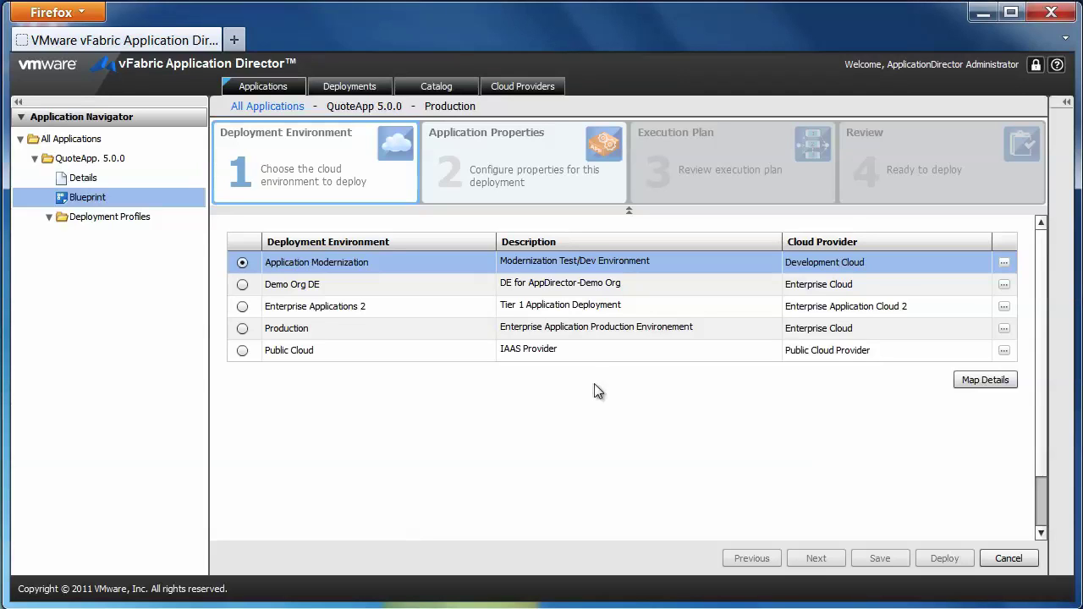
- Choose the Production deployment environment and review its VM template and network mappings
{"action": "left_click", "coordinate": [243, 330]}
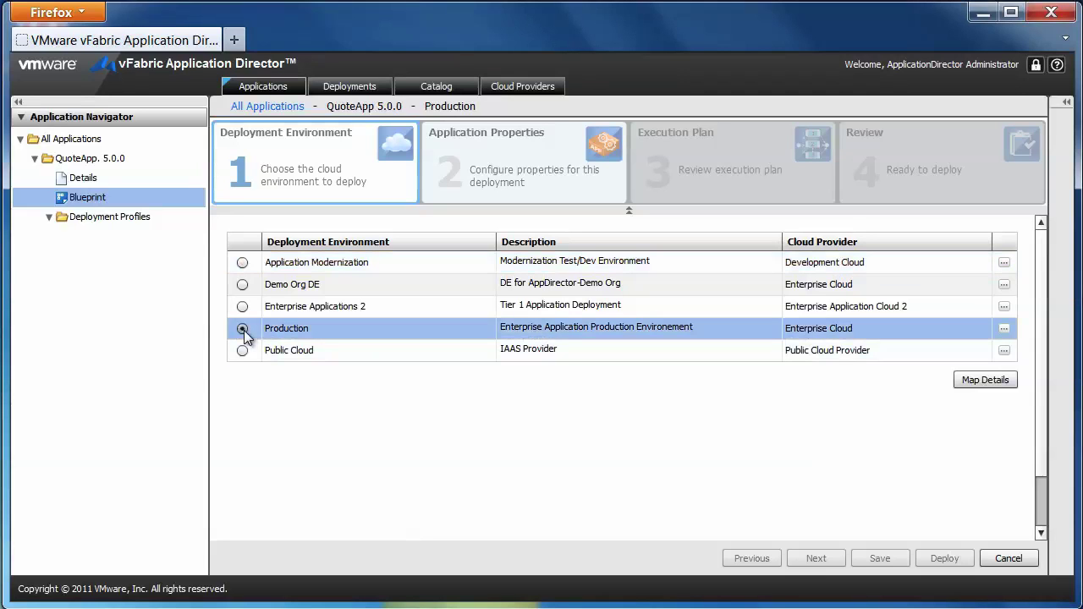
{"action": "left_click", "coordinate": [982, 383]}
{"action": "left_click_drag", "start_coordinate": [1048, 385], "coordinate": [1051, 440]}
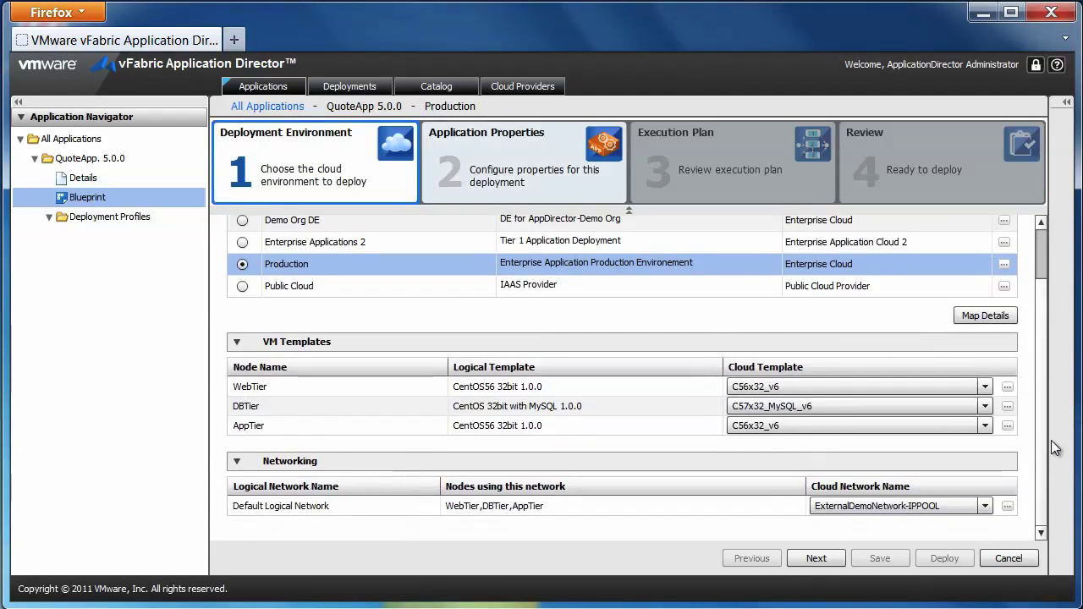
{"action": "left_click", "coordinate": [797, 559]}
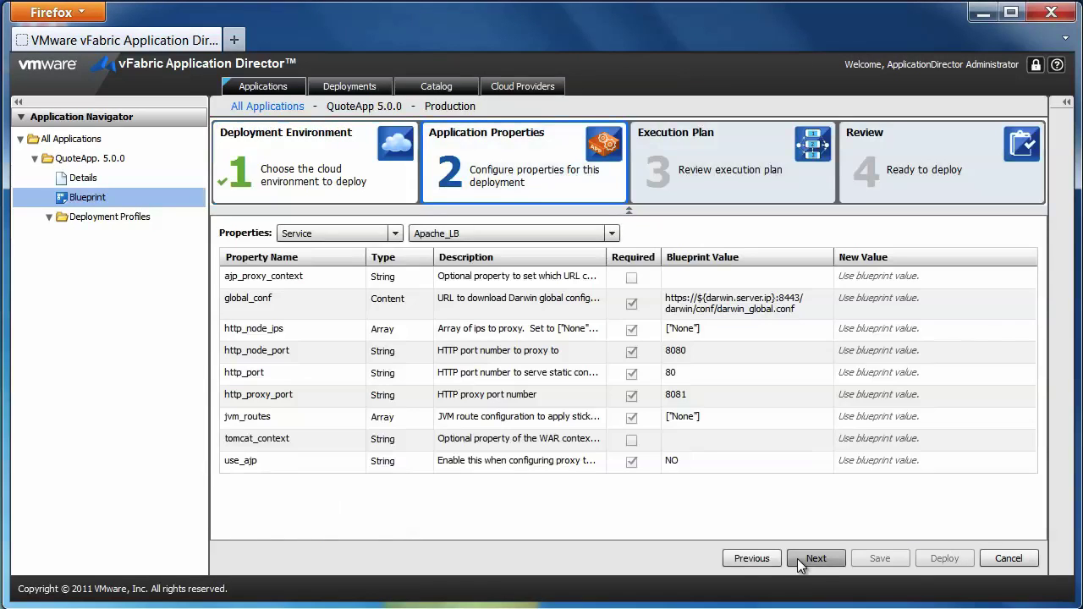
- Override QuoteDB's db_port to 3307 and continue to the execution plan
{"action": "left_click", "coordinate": [474, 233]}
{"action": "left_click", "coordinate": [461, 286]}
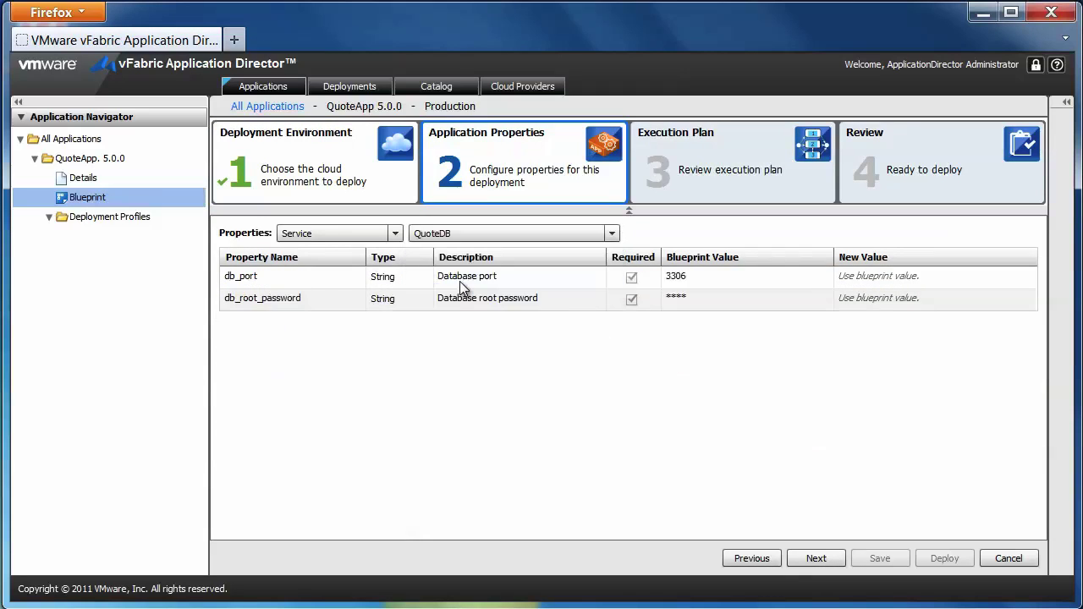
{"action": "left_click", "coordinate": [960, 279]}
{"action": "type", "text": "3307"}
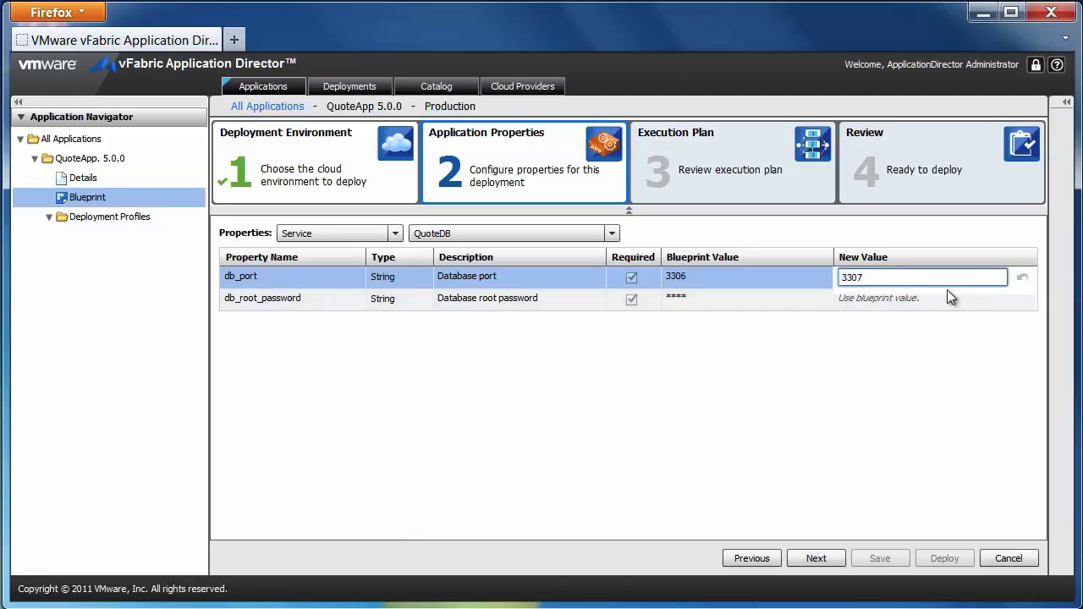
{"action": "key", "text": "Return"}
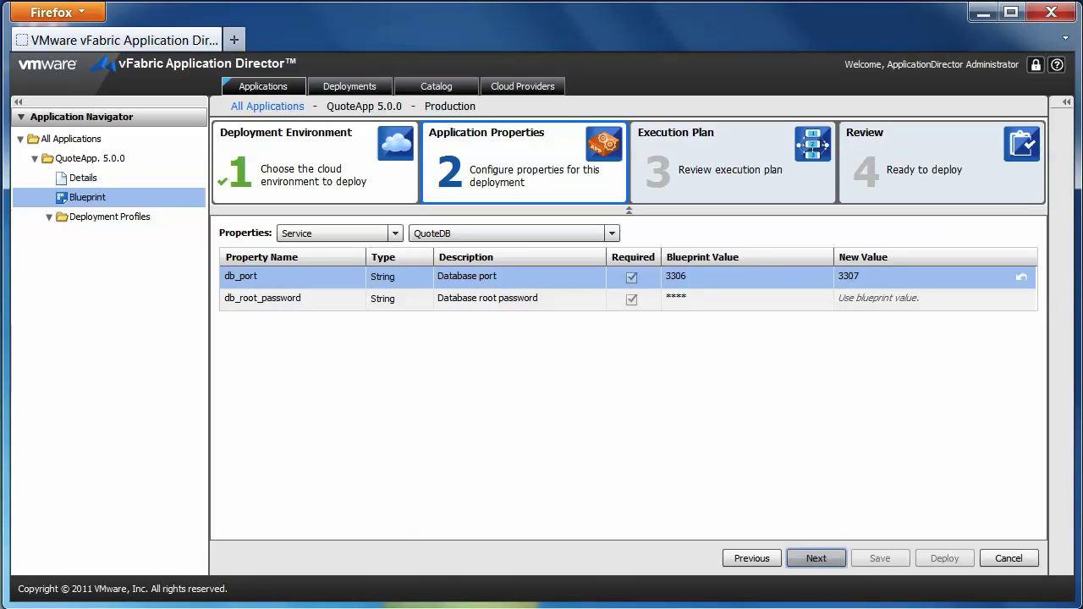
{"action": "left_click", "coordinate": [816, 554]}
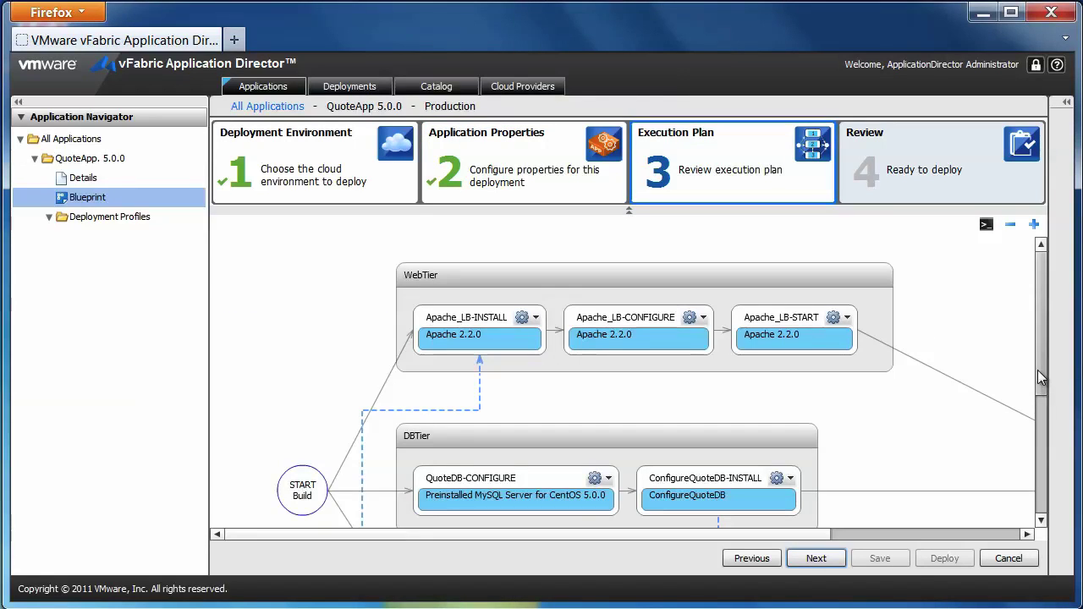
{"action": "left_click_drag", "start_coordinate": [1038, 370], "coordinate": [1039, 399]}
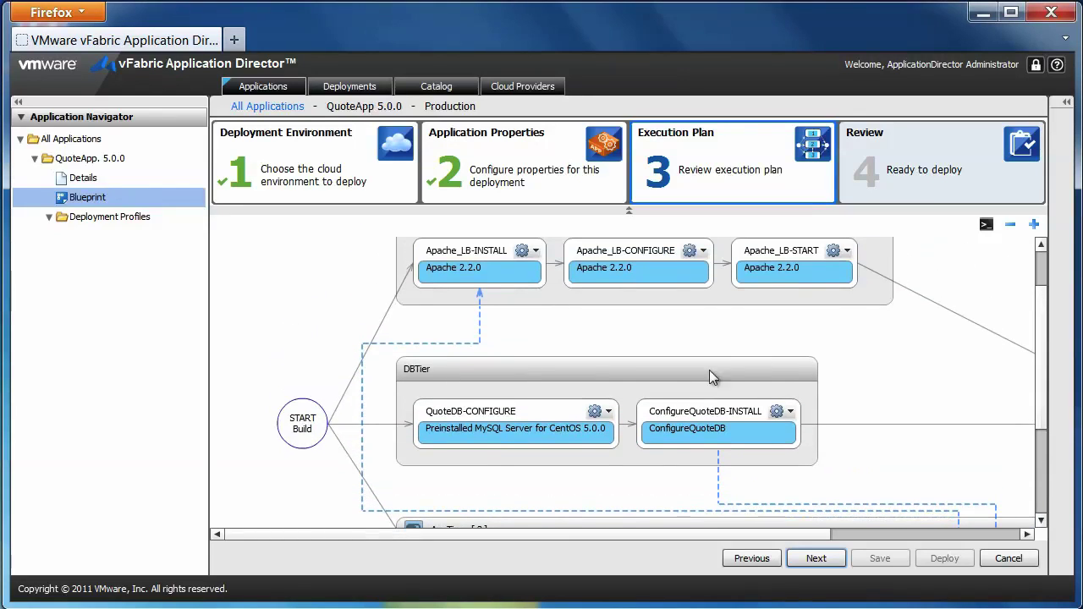
{"action": "left_click", "coordinate": [610, 413]}
{"action": "left_click", "coordinate": [615, 441]}
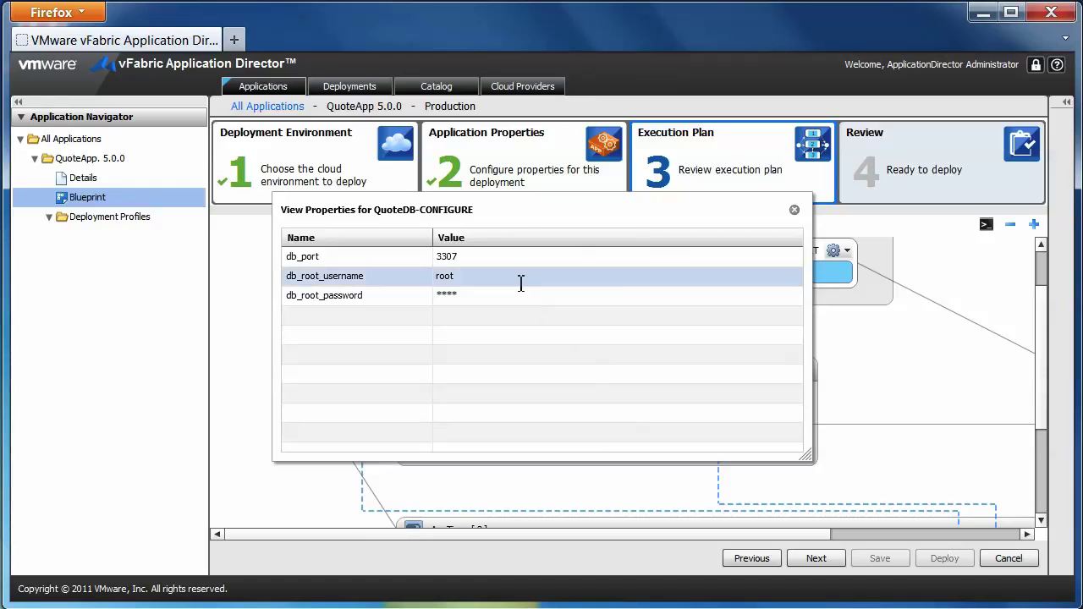
{"action": "left_click", "coordinate": [793, 210]}
{"action": "left_click", "coordinate": [611, 414]}
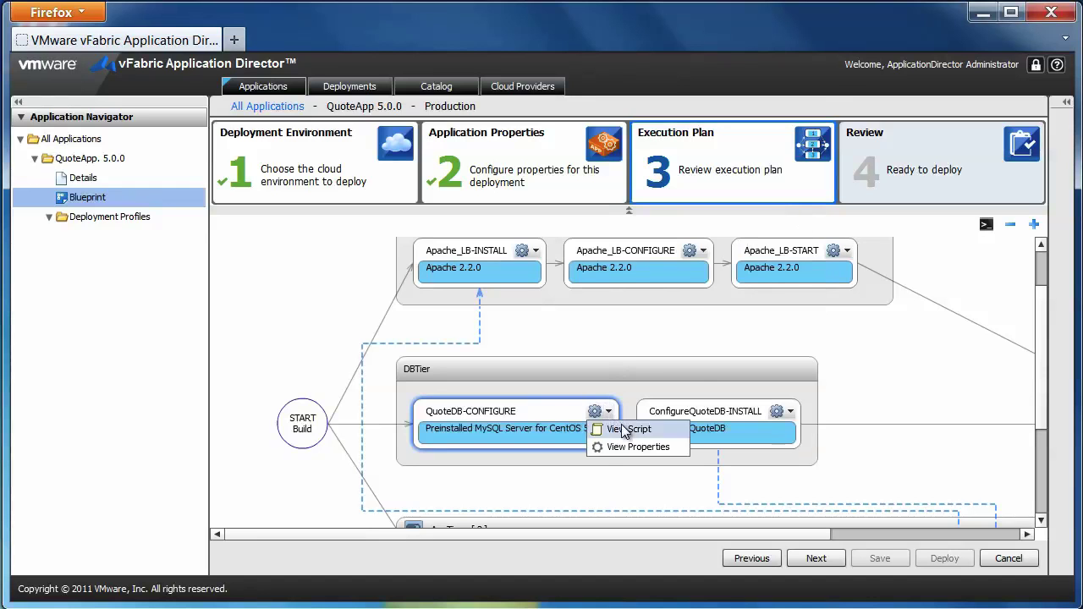
{"action": "left_click", "coordinate": [625, 425]}
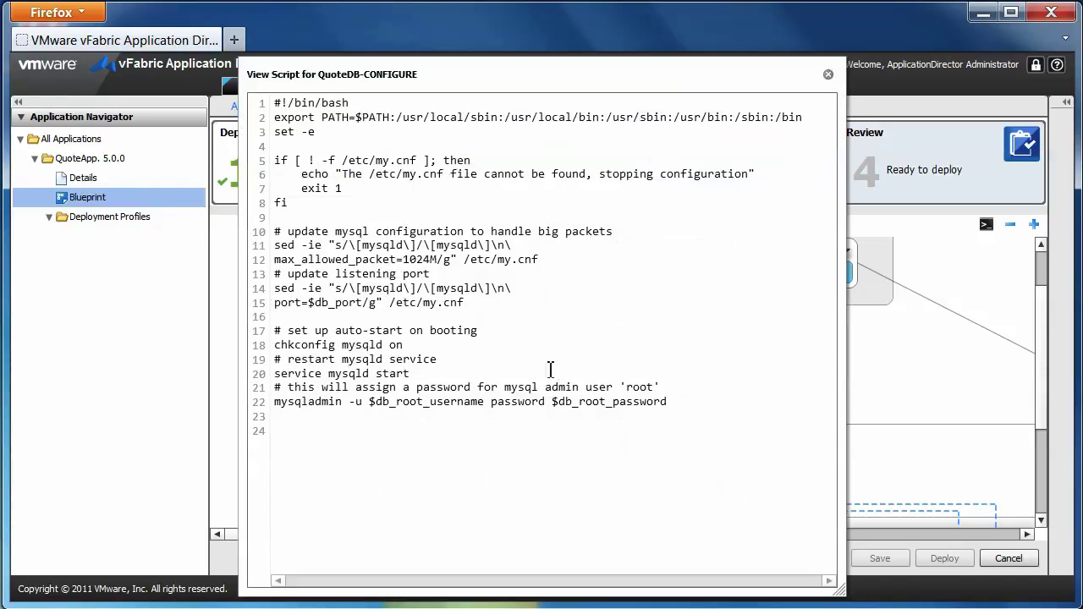
{"action": "left_click", "coordinate": [828, 77]}
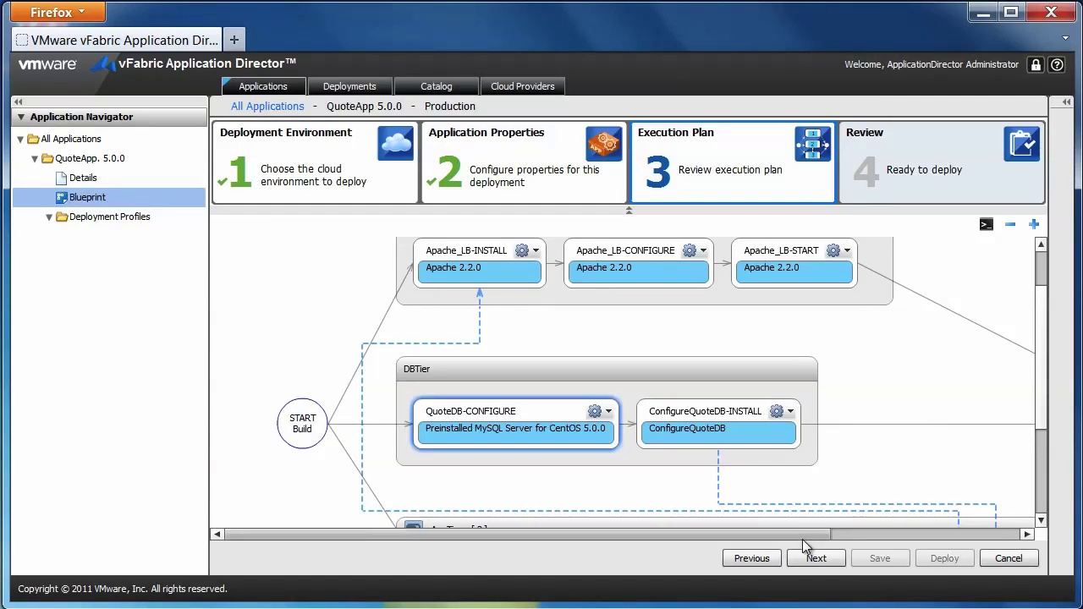
{"action": "left_click_drag", "start_coordinate": [802, 536], "coordinate": [938, 536]}
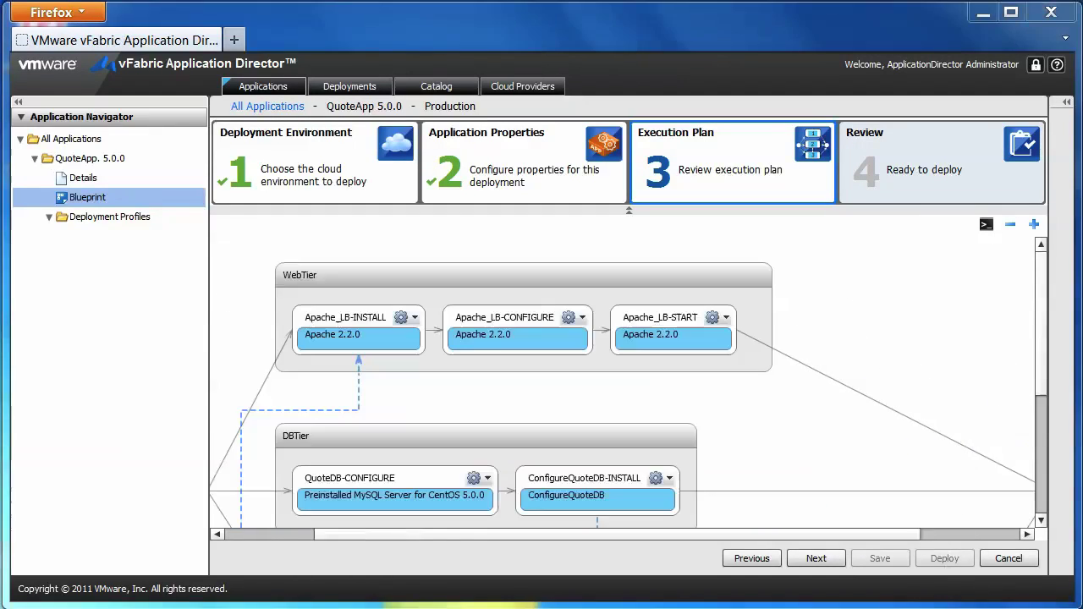
{"action": "left_click_drag", "start_coordinate": [1045, 390], "coordinate": [1031, 493]}
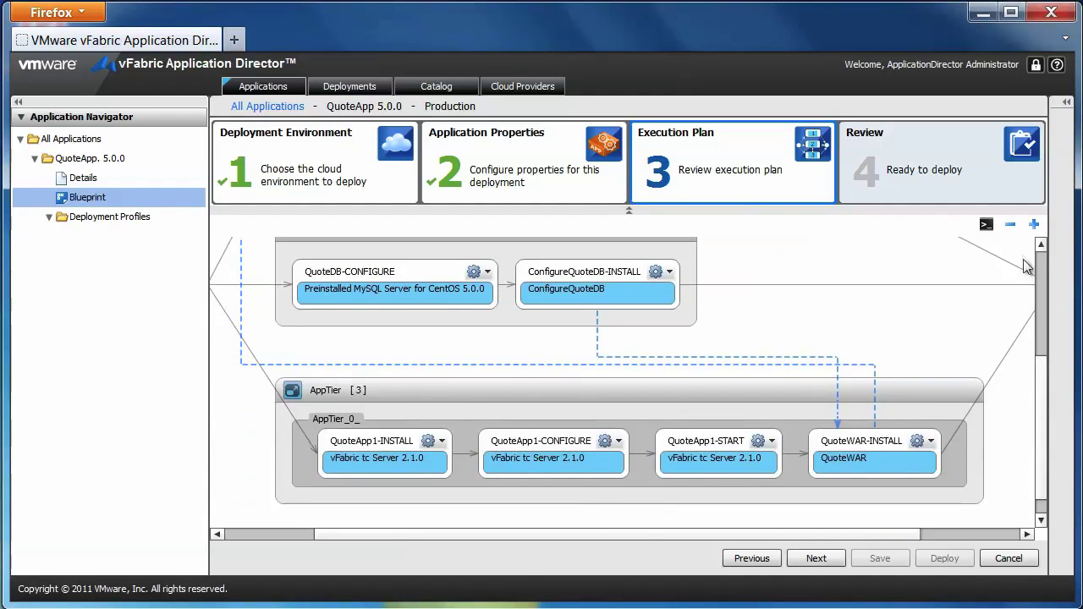
{"action": "left_click_drag", "start_coordinate": [986, 229], "coordinate": [969, 428]}
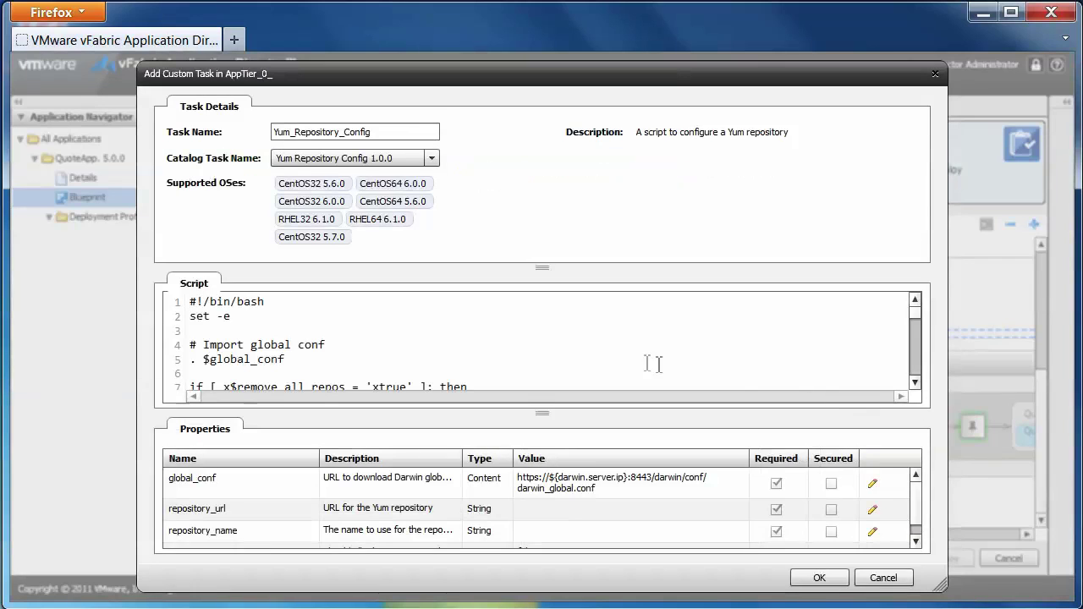
- Add the Yum Repository Config 1.0.0 task to AppTier_0_ and continue to the Review step
{"action": "scroll", "coordinate": [910, 320], "scroll_direction": "down", "scroll_amount": 4}
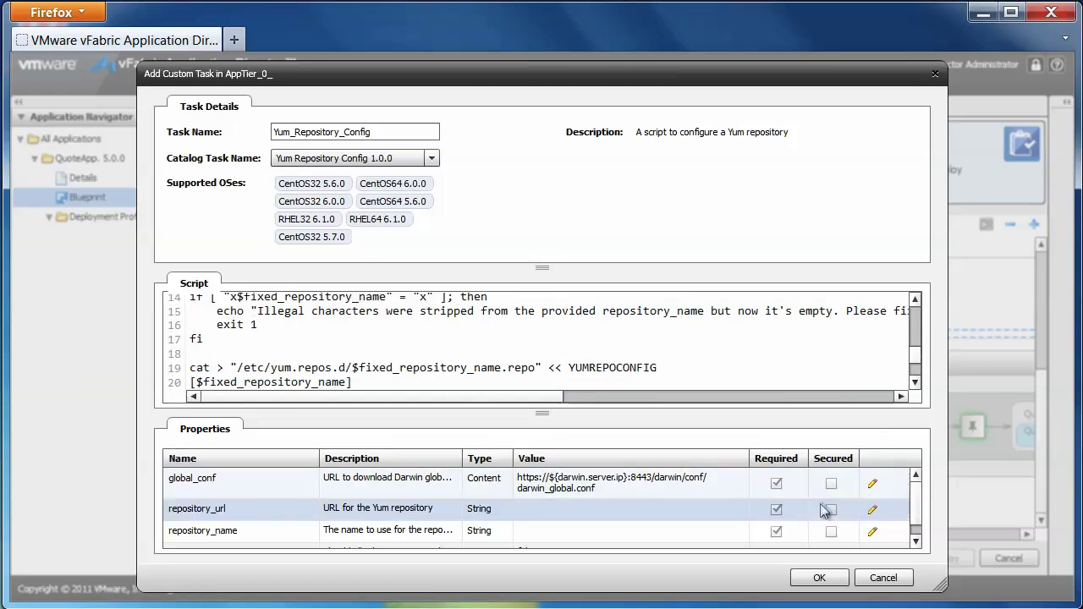
{"action": "left_click", "coordinate": [818, 576]}
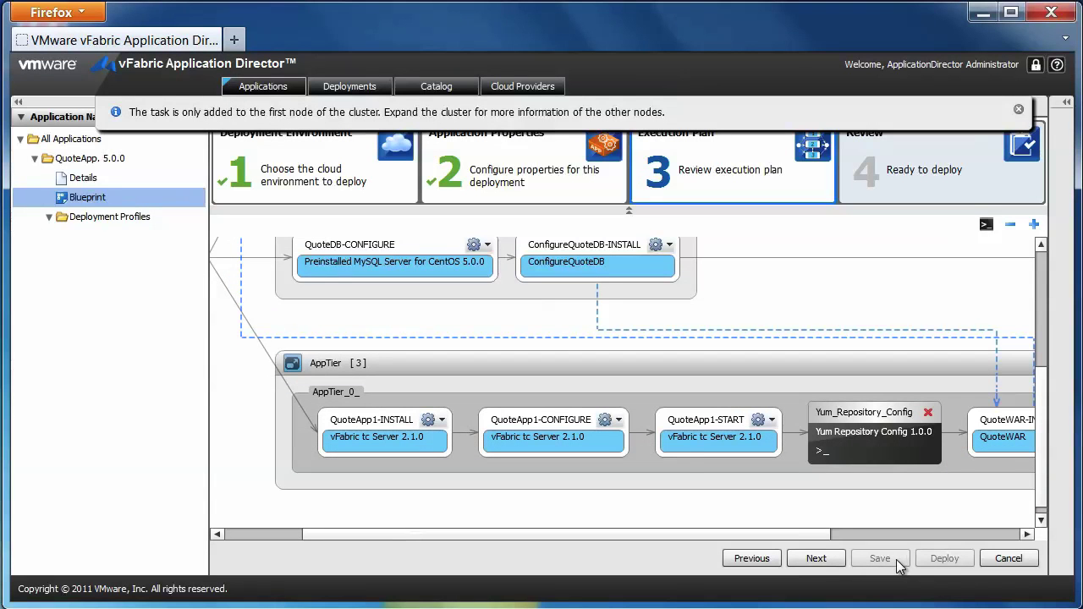
{"action": "left_click", "coordinate": [816, 558]}
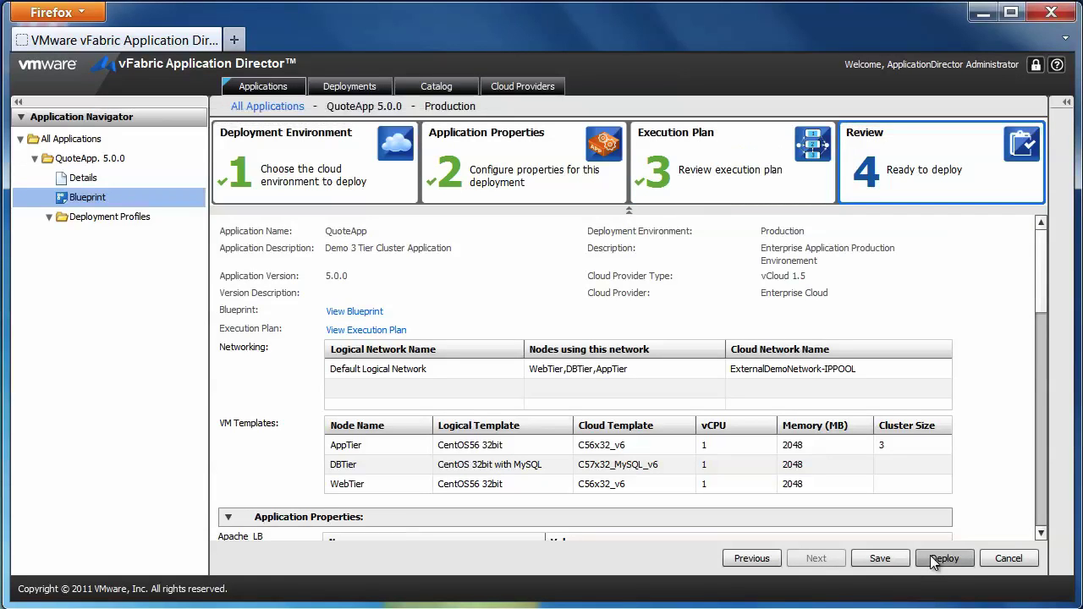
- Deploy QuoteApp 5.0.0 to Production and scroll through its details to the VM Details section
{"action": "left_click", "coordinate": [944, 558]}
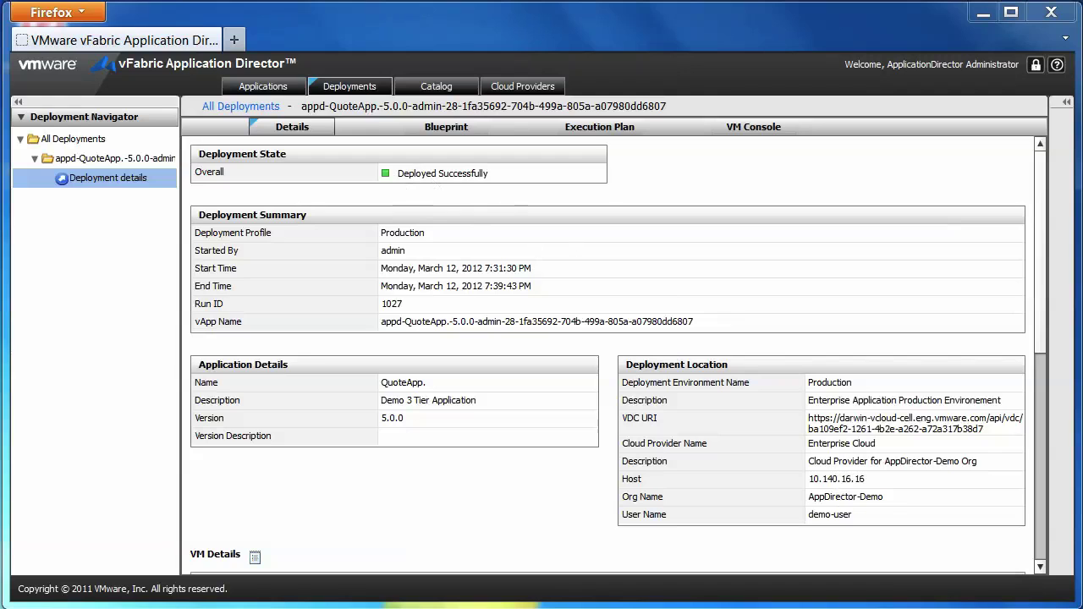
{"action": "left_click_drag", "start_coordinate": [1039, 234], "coordinate": [1009, 453]}
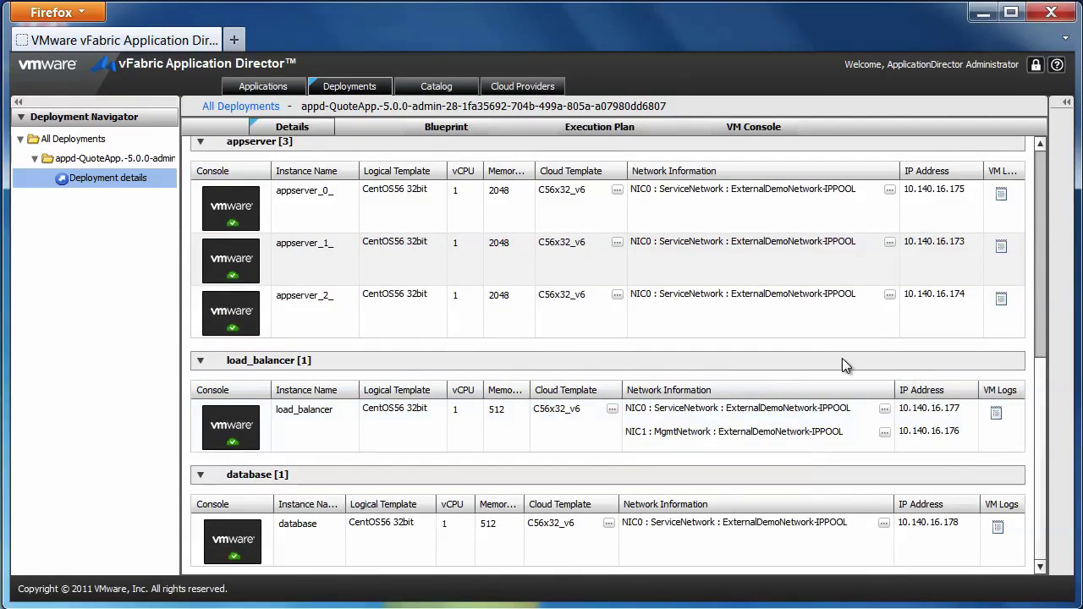
{"action": "left_click_drag", "start_coordinate": [1044, 386], "coordinate": [1060, 193]}
- In the Execution Plan, view QuoteApp1-CONFIGURE's properties, then open its logs
{"action": "left_click", "coordinate": [595, 122]}
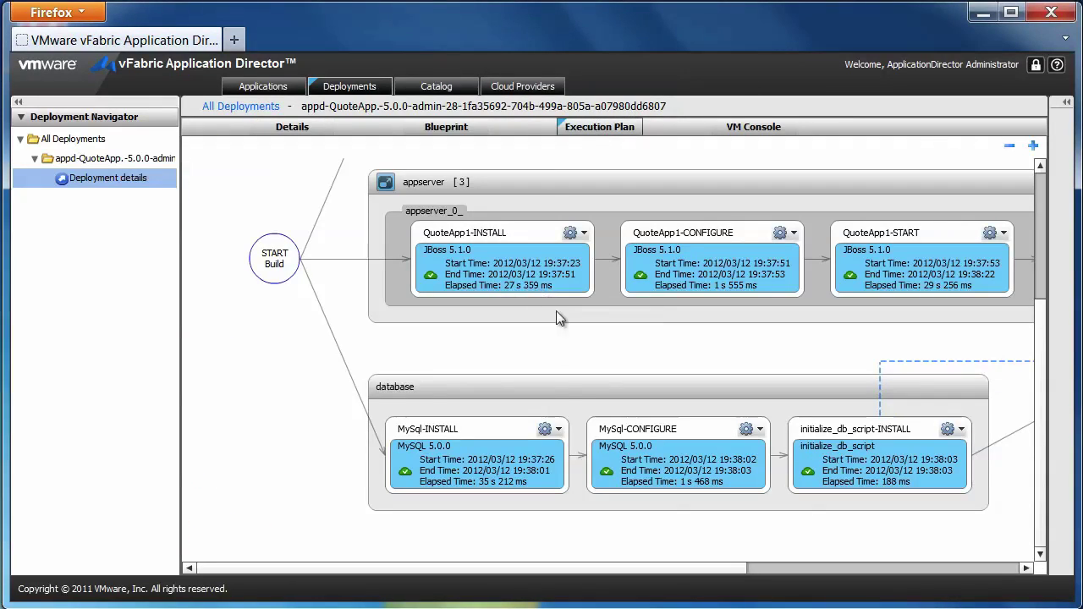
{"action": "left_click_drag", "start_coordinate": [1039, 413], "coordinate": [1042, 357]}
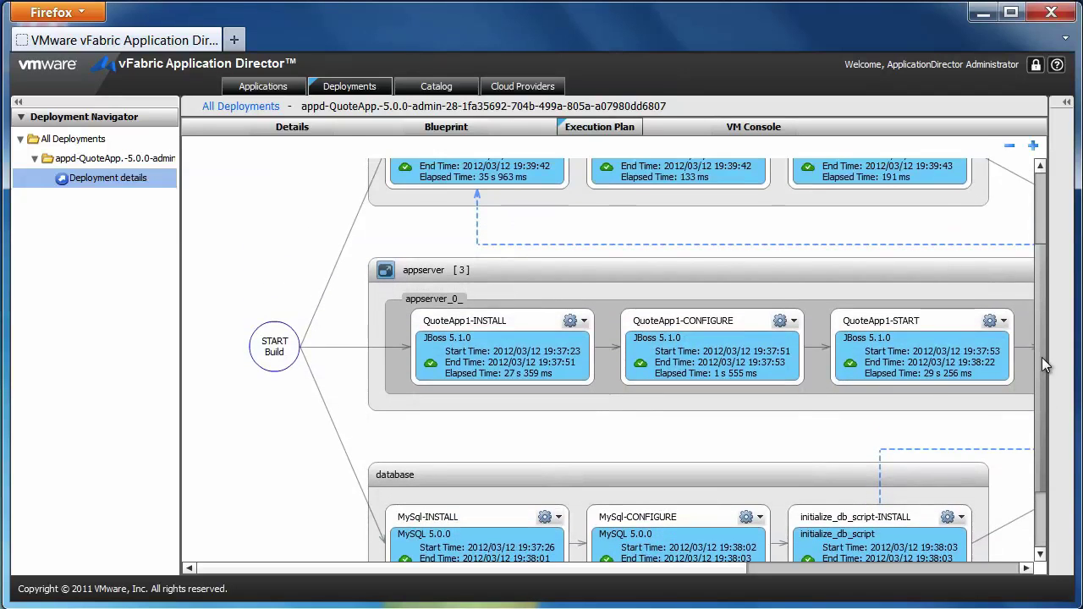
{"action": "left_click", "coordinate": [792, 322]}
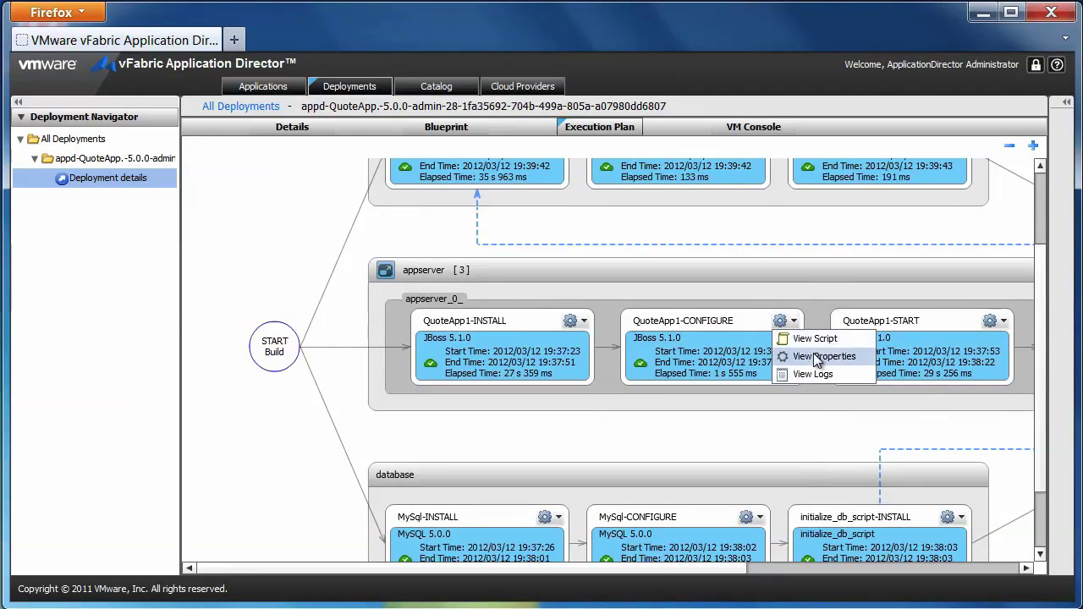
{"action": "left_click", "coordinate": [817, 354]}
{"action": "left_click", "coordinate": [794, 209]}
{"action": "left_click", "coordinate": [794, 320]}
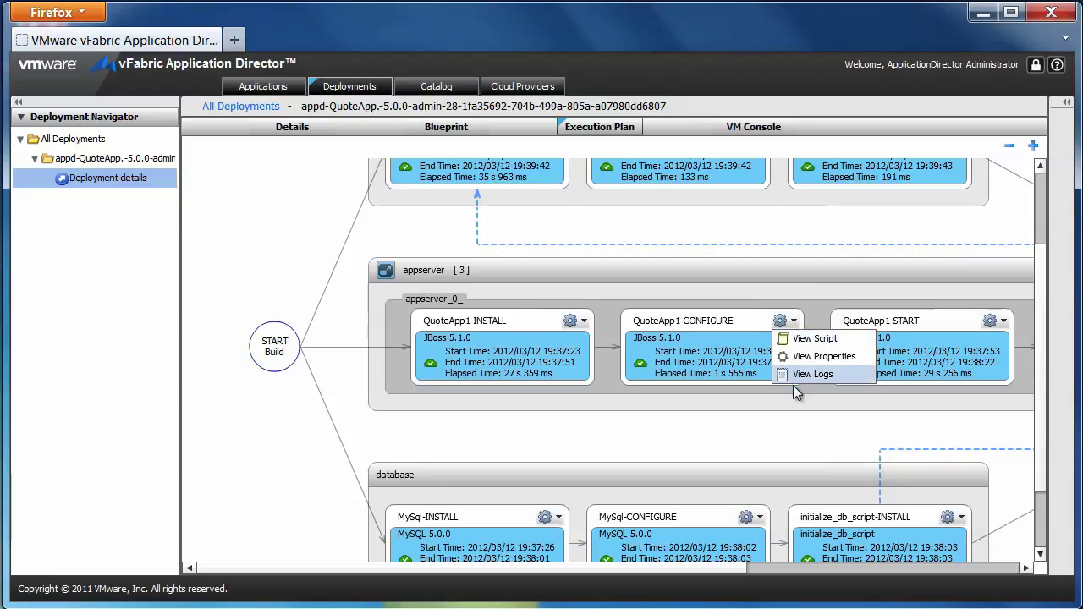